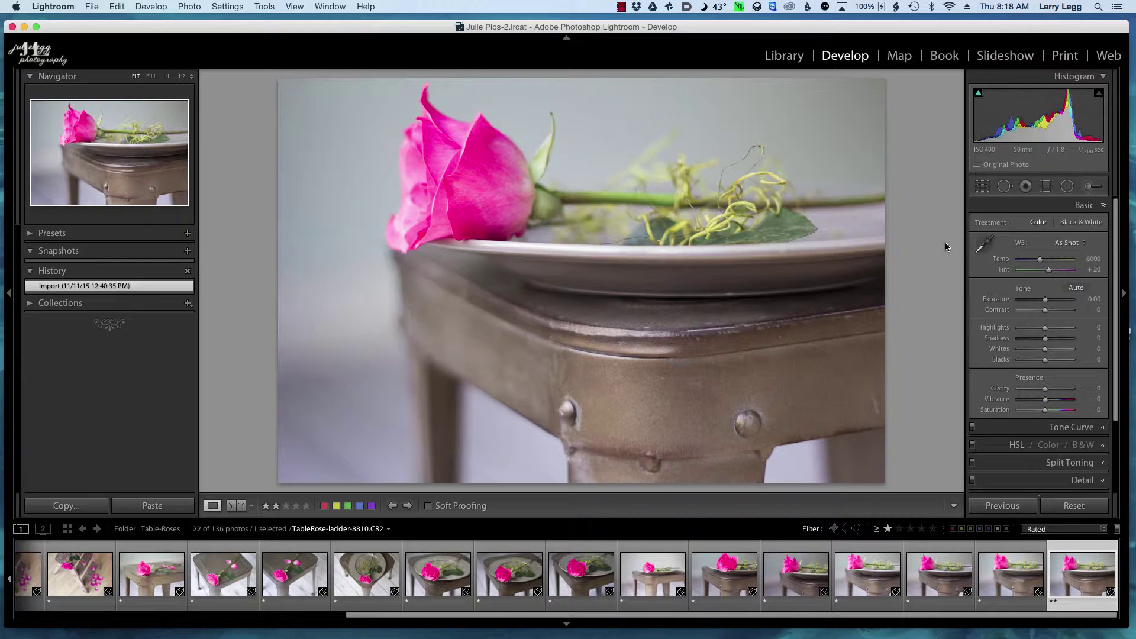
# - Try the Daylight white balance on the rose photo and settle on the Cloudy preset
pyautogui.click(1073, 243)
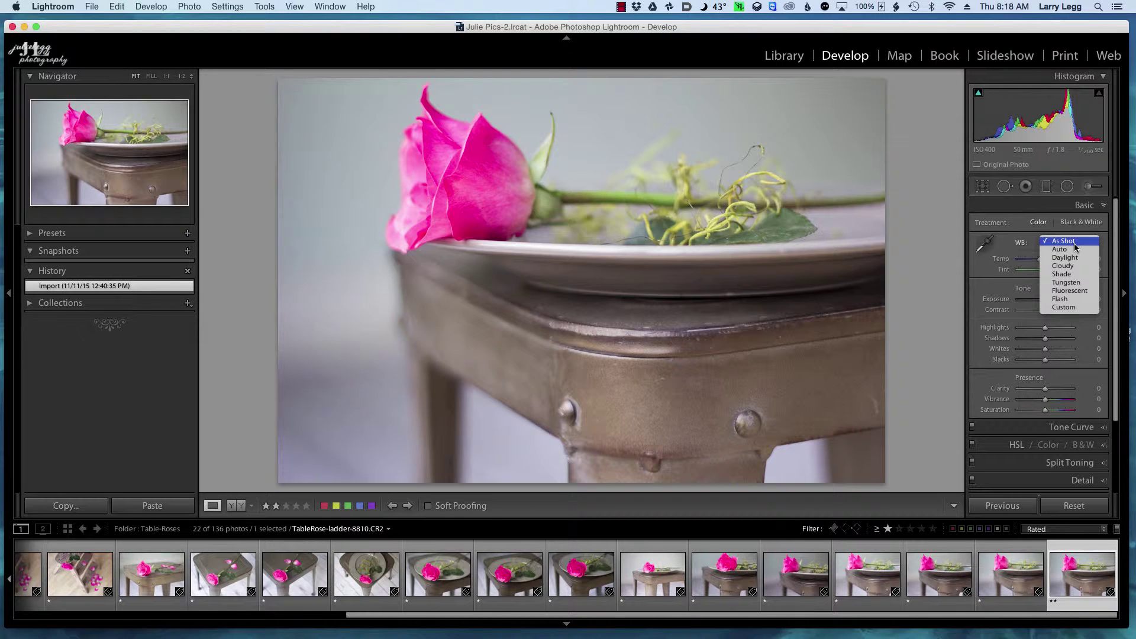
pyautogui.click(1072, 258)
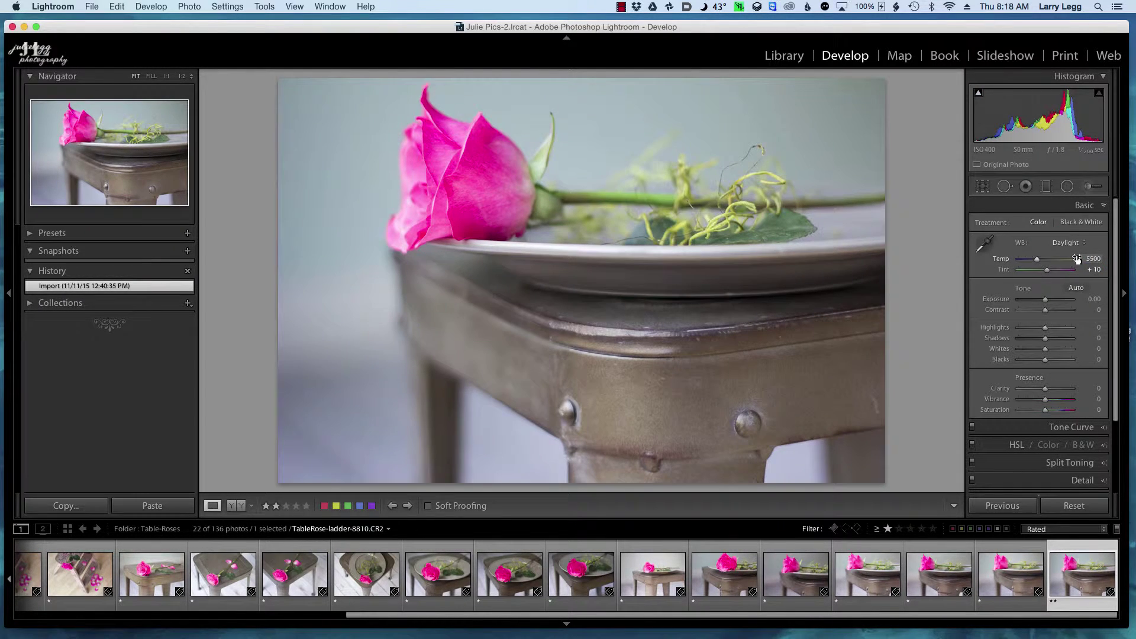
pyautogui.click(1074, 242)
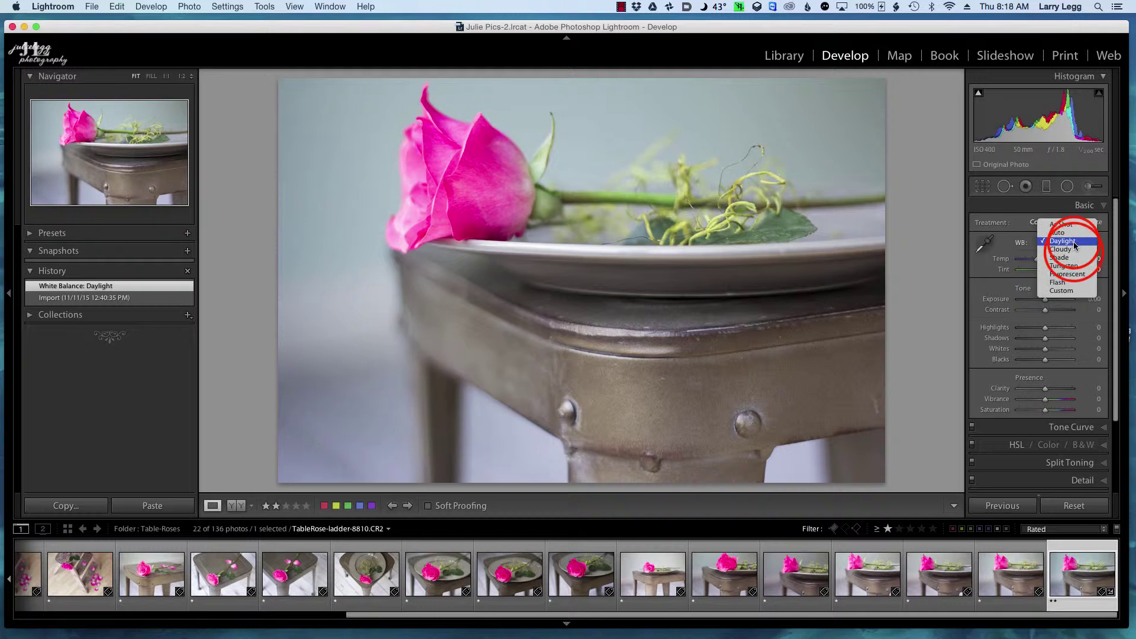
pyautogui.click(1074, 250)
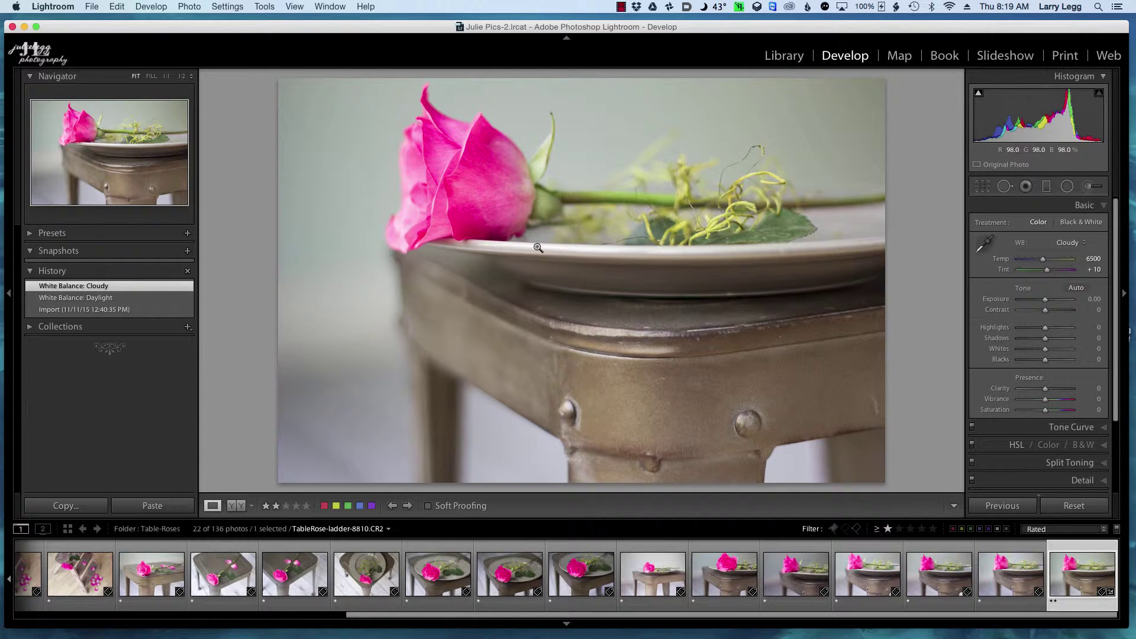
# - Lower the rose photo's highlights to -58 and raise its shadows to +21
pyautogui.click(587, 251)
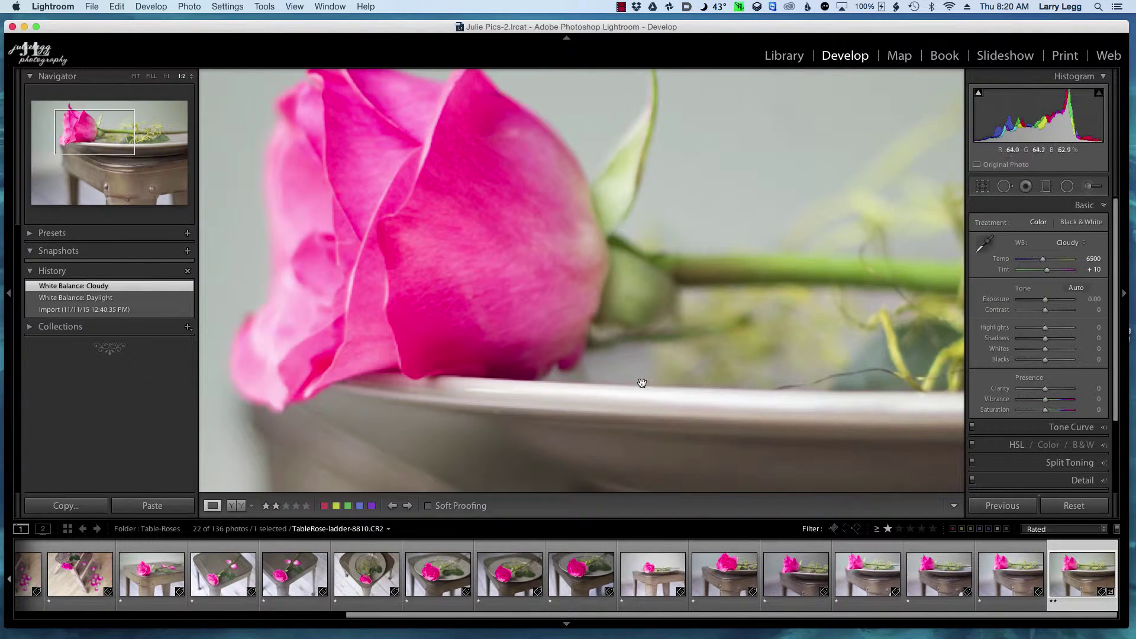
pyautogui.click(572, 393)
pyautogui.moveTo(1044, 329)
pyautogui.mouseDown()
pyautogui.moveTo(1014, 333)
pyautogui.moveTo(1029, 332)
pyautogui.mouseUp()
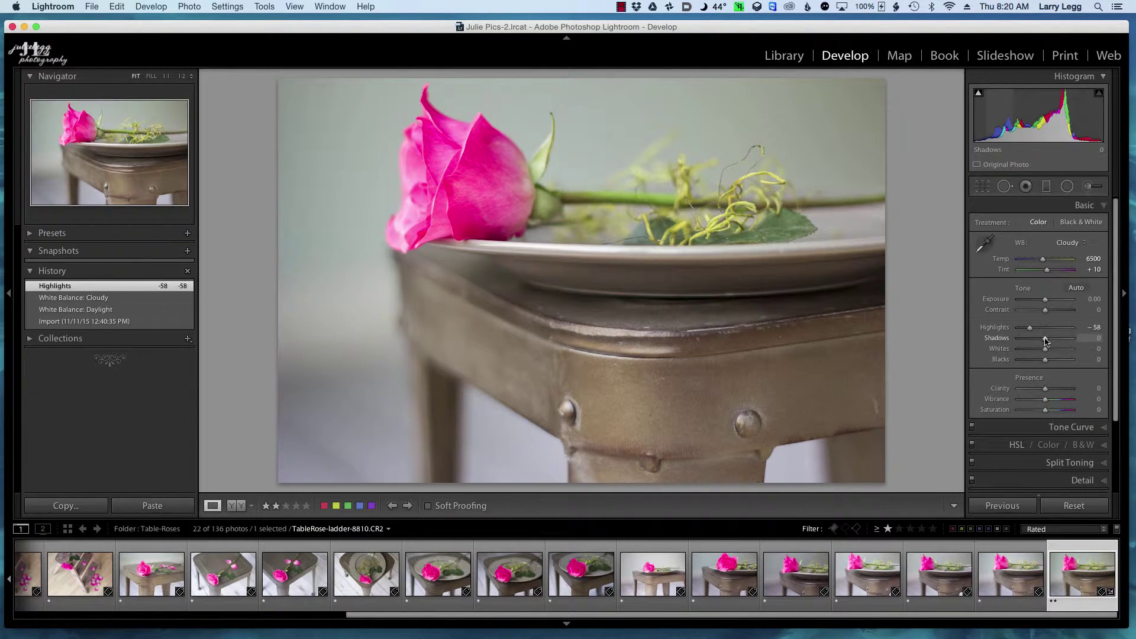
pyautogui.click(1044, 339)
pyautogui.moveTo(1045, 339)
pyautogui.mouseDown()
pyautogui.moveTo(1061, 341)
pyautogui.moveTo(1051, 342)
pyautogui.mouseUp()
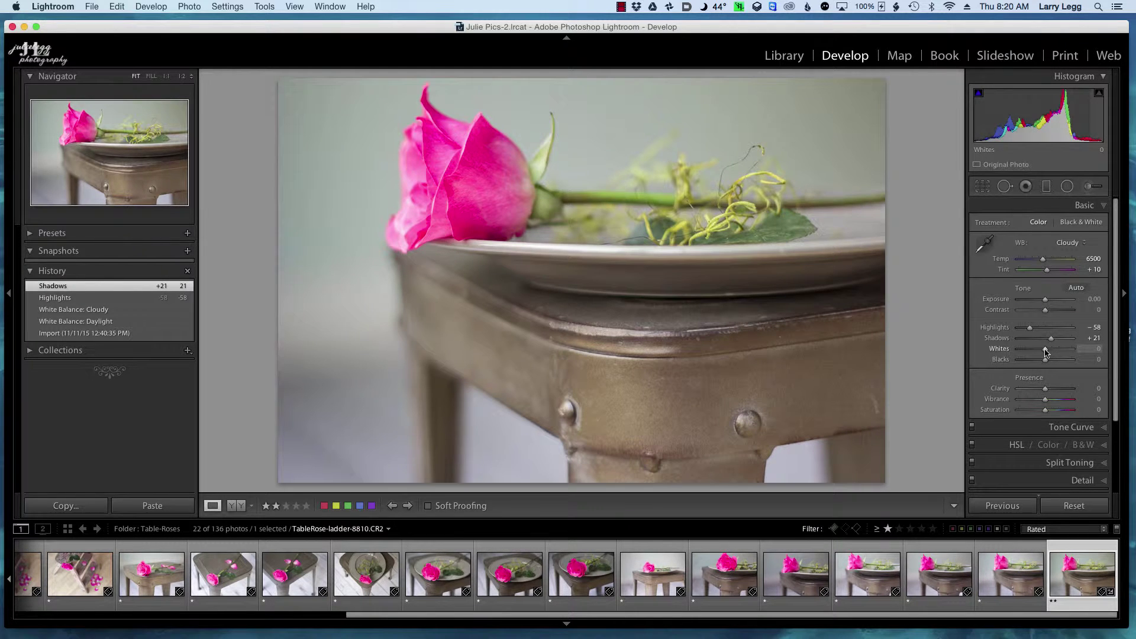
# - Set the whites to +11 and the blacks to -19, using the clipping preview
pyautogui.press('alt')
pyautogui.press('alt')
pyautogui.moveTo(1045, 351); pyautogui.dragTo(1047, 348)
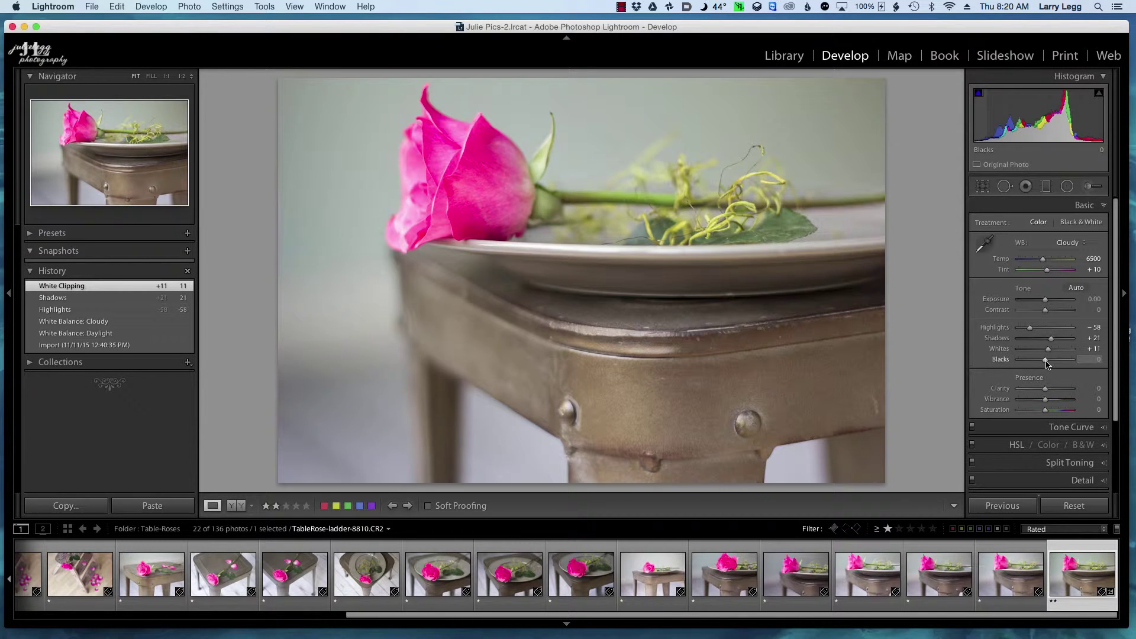
pyautogui.moveTo(1046, 360)
pyautogui.keyDown('alt'); pyautogui.mouseDown()
pyautogui.moveTo(986, 363)
pyautogui.moveTo(1041, 362)
pyautogui.mouseUp(); pyautogui.keyUp('alt')
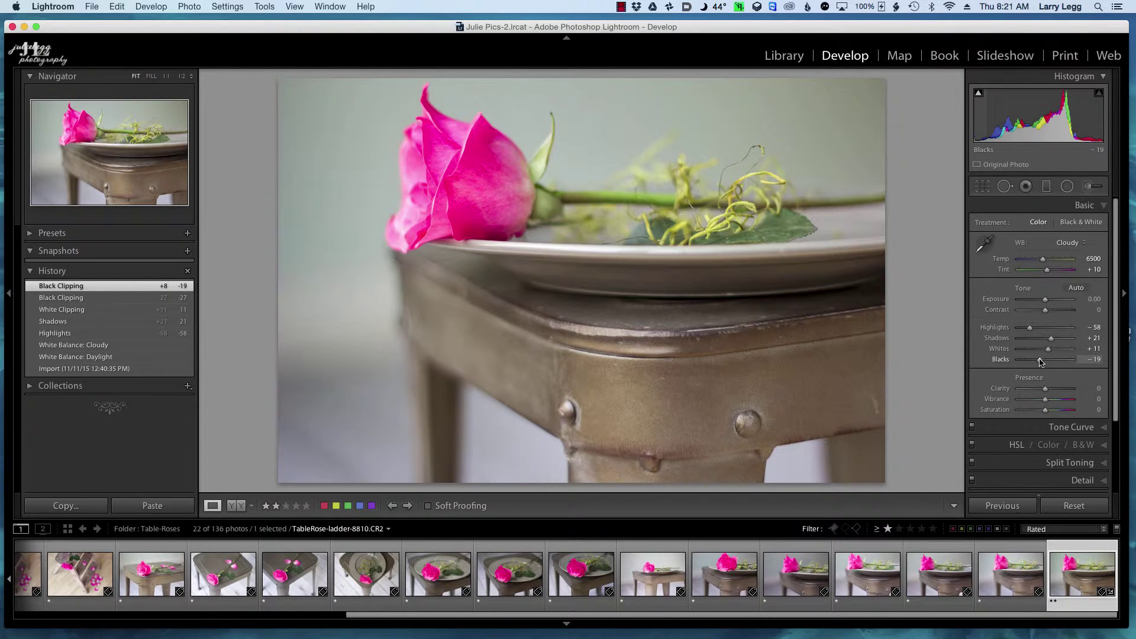
# - Compare the photo with strong and zero clarity, and set the clarity to +29
pyautogui.click(1045, 390)
pyautogui.moveTo(1045, 390); pyautogui.dragTo(1059, 392)
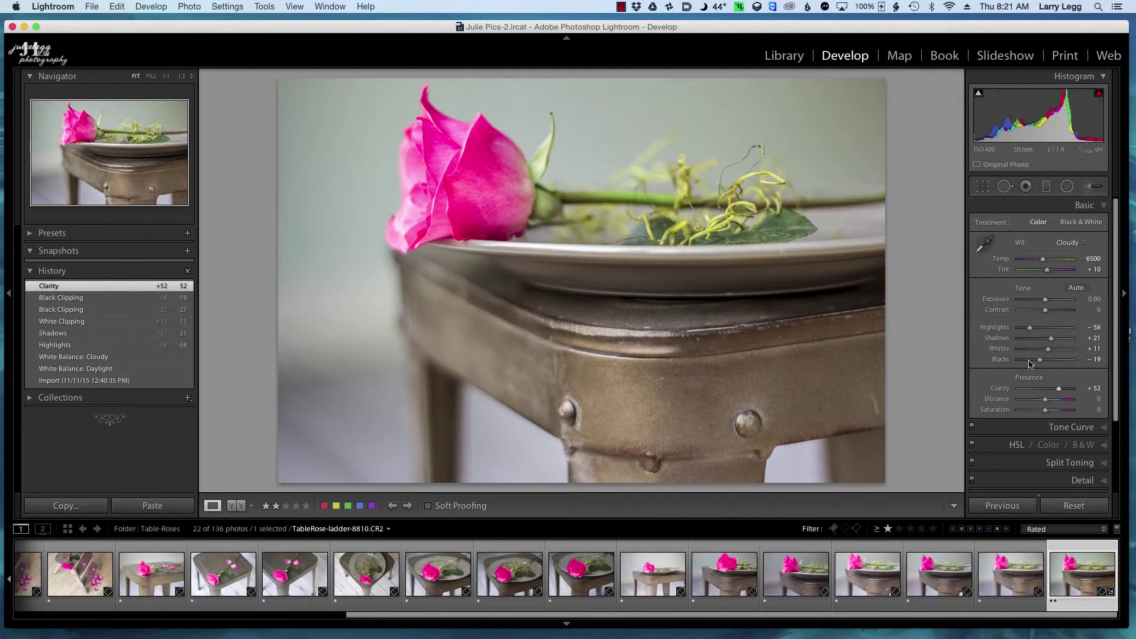
pyautogui.click(1059, 390)
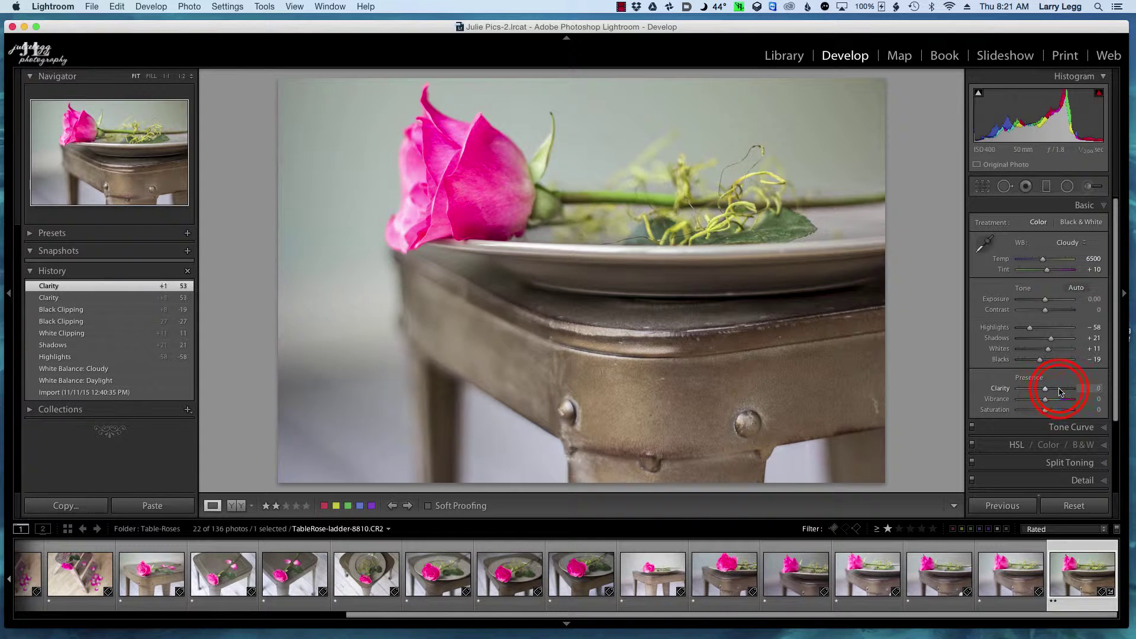
pyautogui.doubleClick(1059, 390)
pyautogui.click(1060, 391)
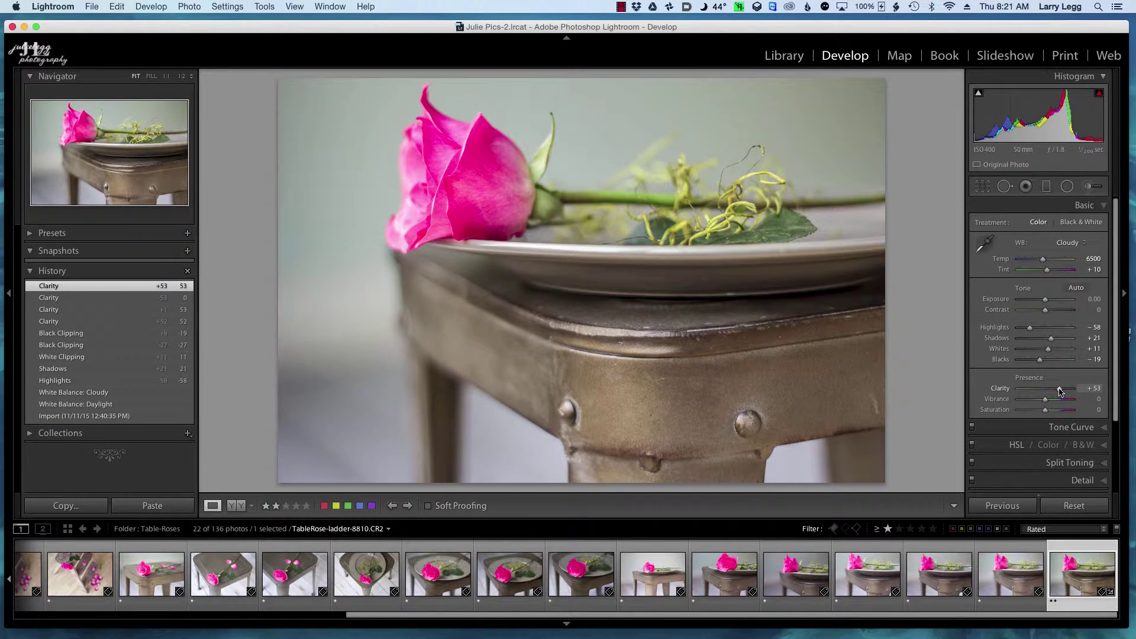
pyautogui.moveTo(1060, 390); pyautogui.dragTo(1054, 395)
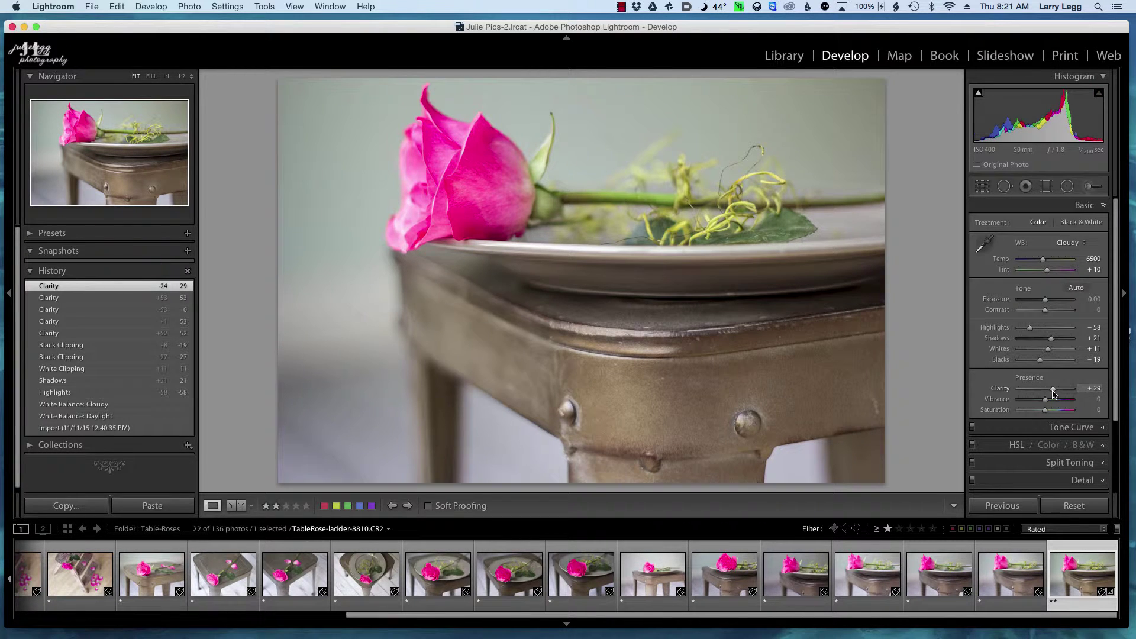
pyautogui.click(1045, 404)
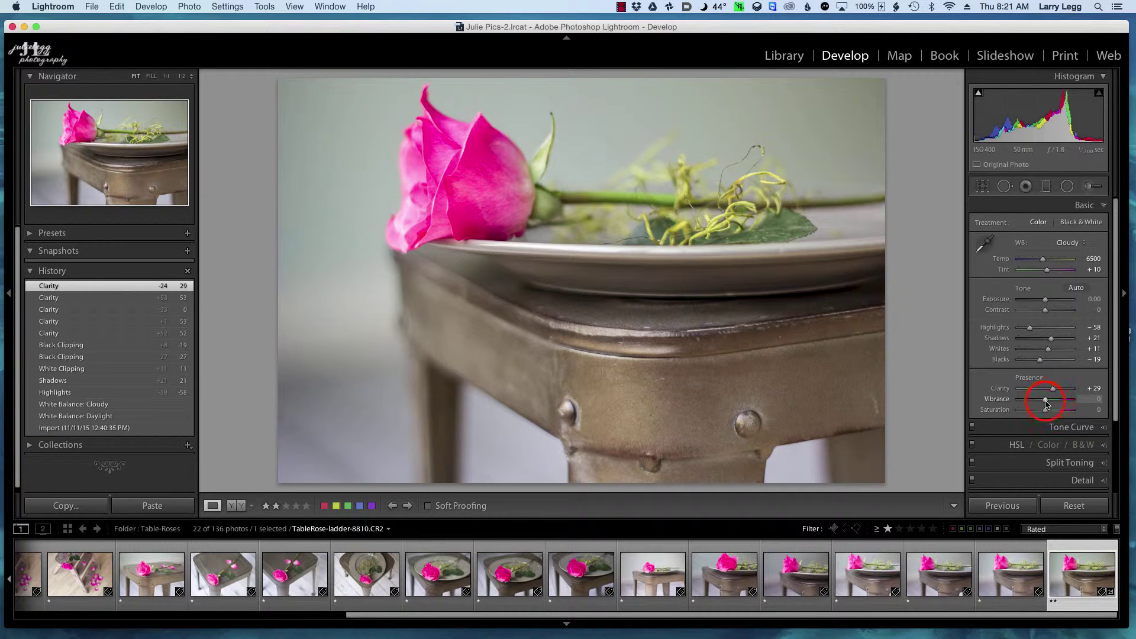
pyautogui.moveTo(1046, 404); pyautogui.dragTo(1036, 413)
pyautogui.click(1044, 404)
pyautogui.doubleClick(1044, 404)
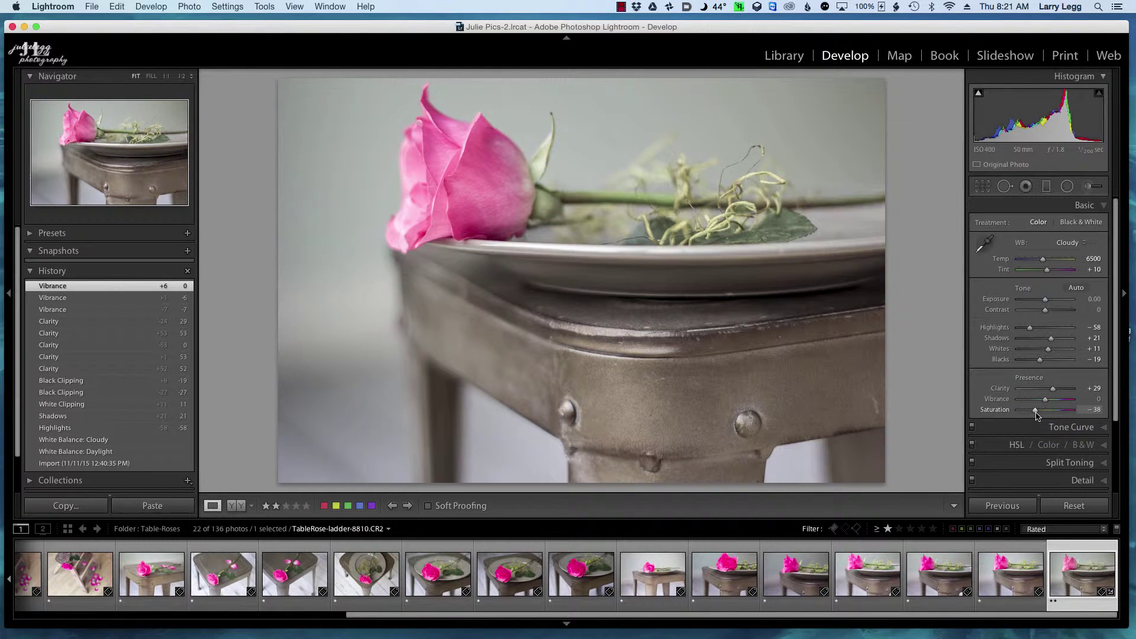
# - Reduce the overall saturation of the photo to -30 to mute its colors
pyautogui.moveTo(1035, 413); pyautogui.dragTo(1034, 413)
pyautogui.moveTo(1035, 414); pyautogui.dragTo(1038, 415)
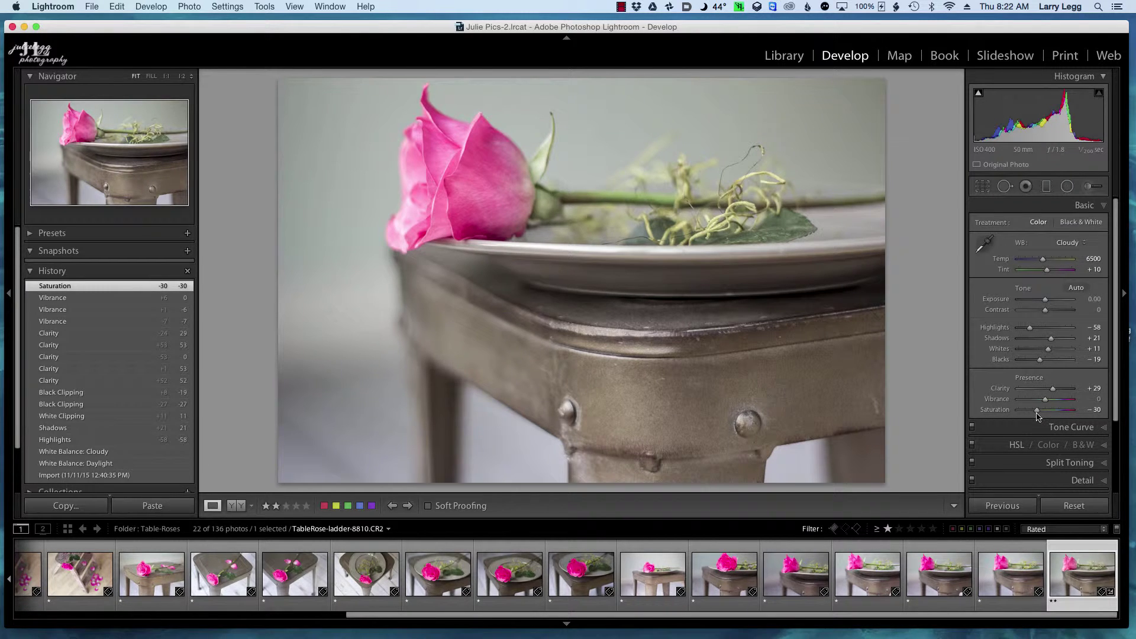
pyautogui.moveTo(1036, 415); pyautogui.dragTo(1036, 412)
# - Raise the luminance of the red tones to +13 in the HSL adjustments
pyautogui.scroll(-3, 1103, 431)
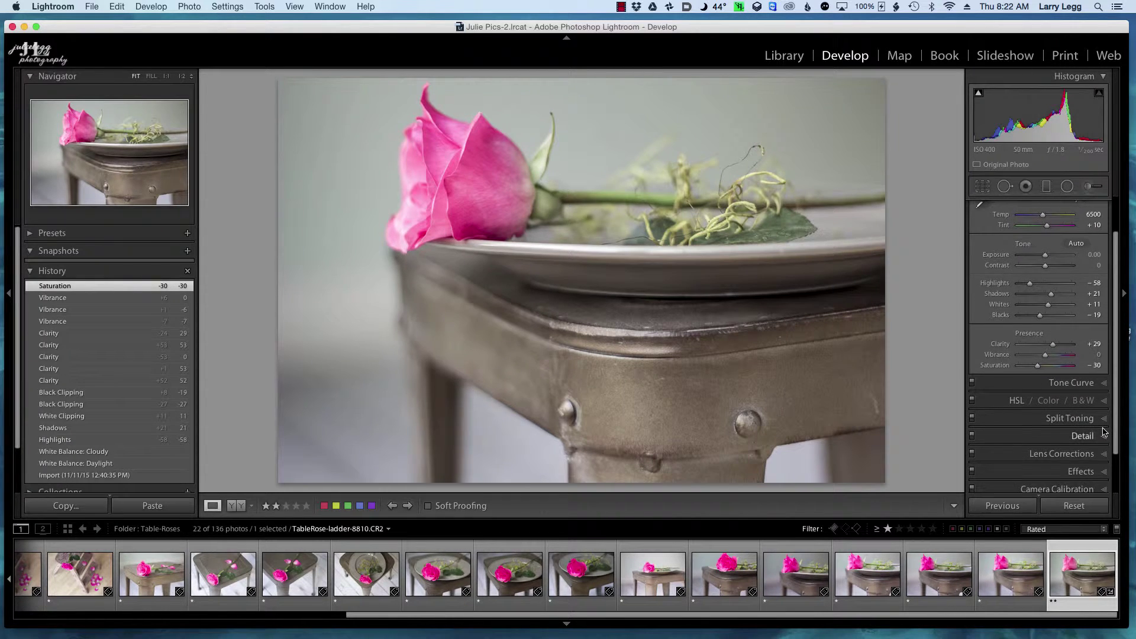
pyautogui.click(1104, 400)
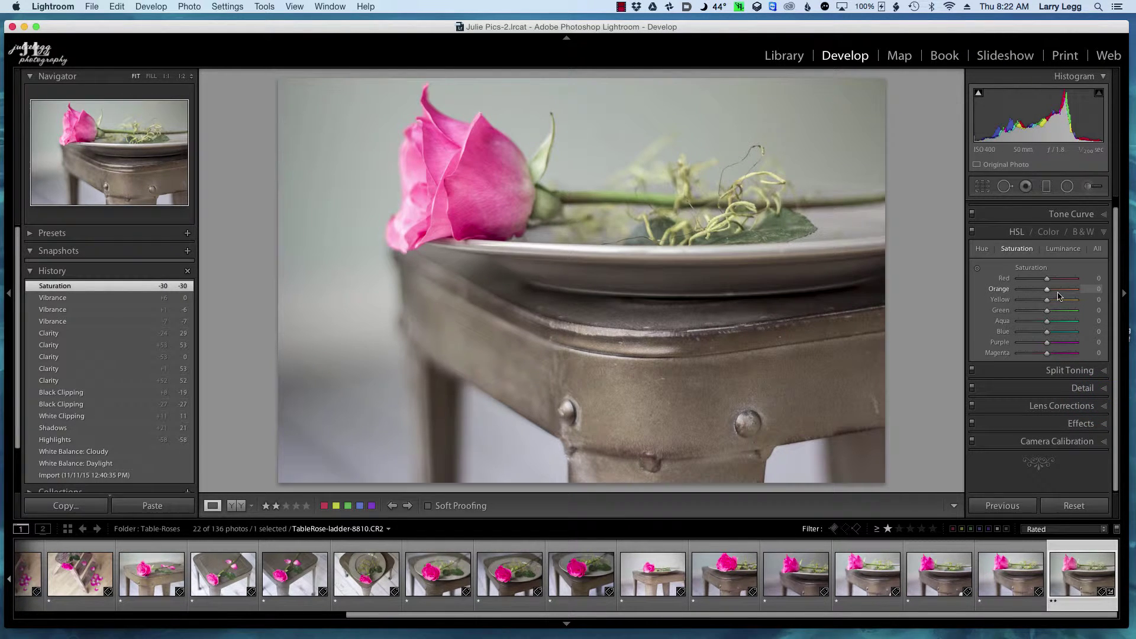
pyautogui.click(1063, 248)
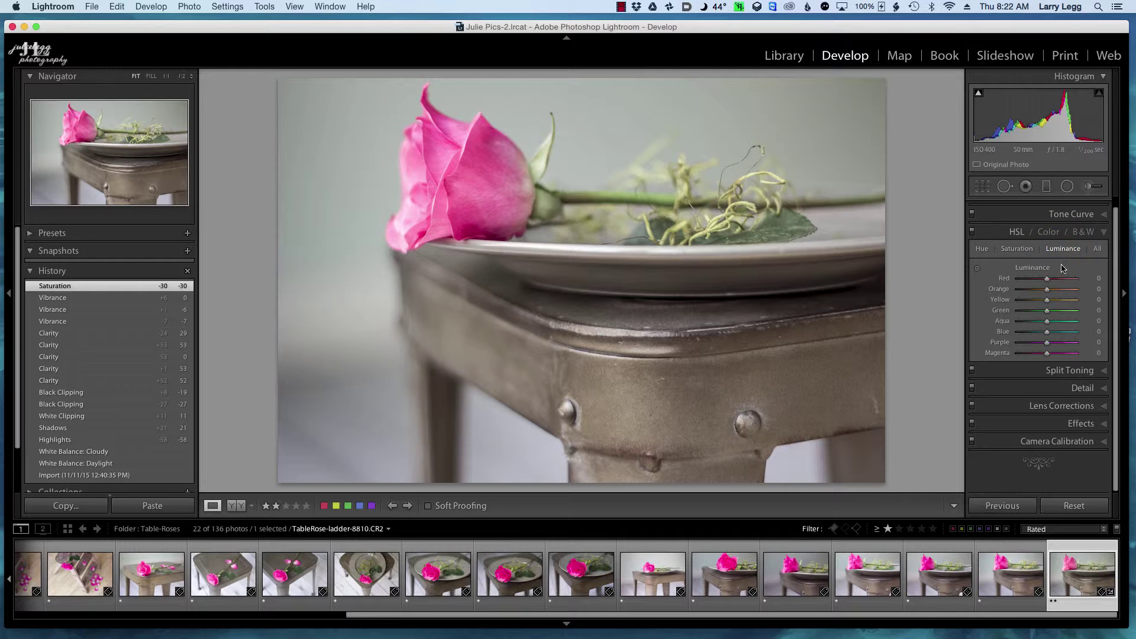
pyautogui.click(1047, 279)
pyautogui.moveTo(1047, 282)
pyautogui.mouseDown()
pyautogui.moveTo(1064, 282)
pyautogui.moveTo(1036, 282)
pyautogui.moveTo(1051, 283)
pyautogui.mouseUp()
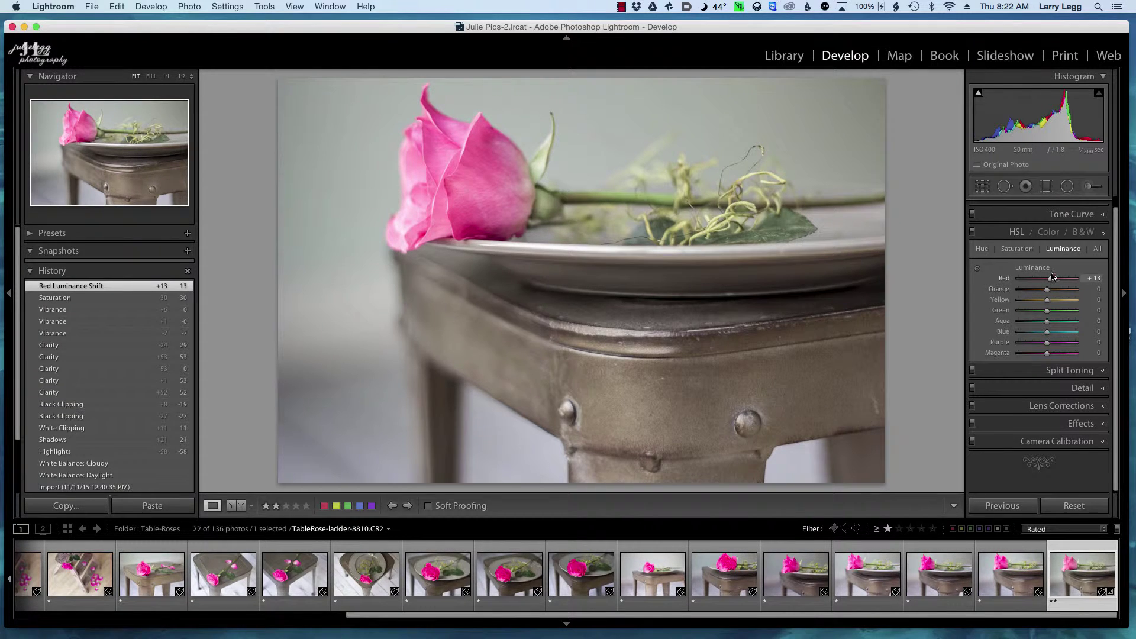
# - Return to the basic tone adjustments and lower the highlights further to -87
pyautogui.scroll(1, 1092, 232)
pyautogui.click(1100, 205)
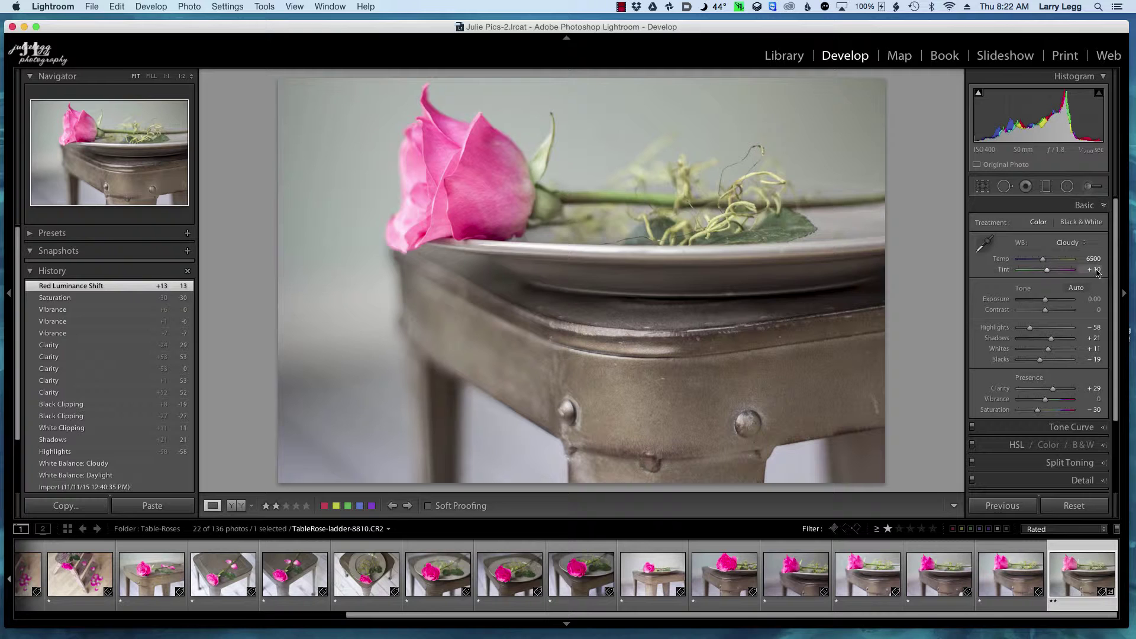
pyautogui.click(1029, 328)
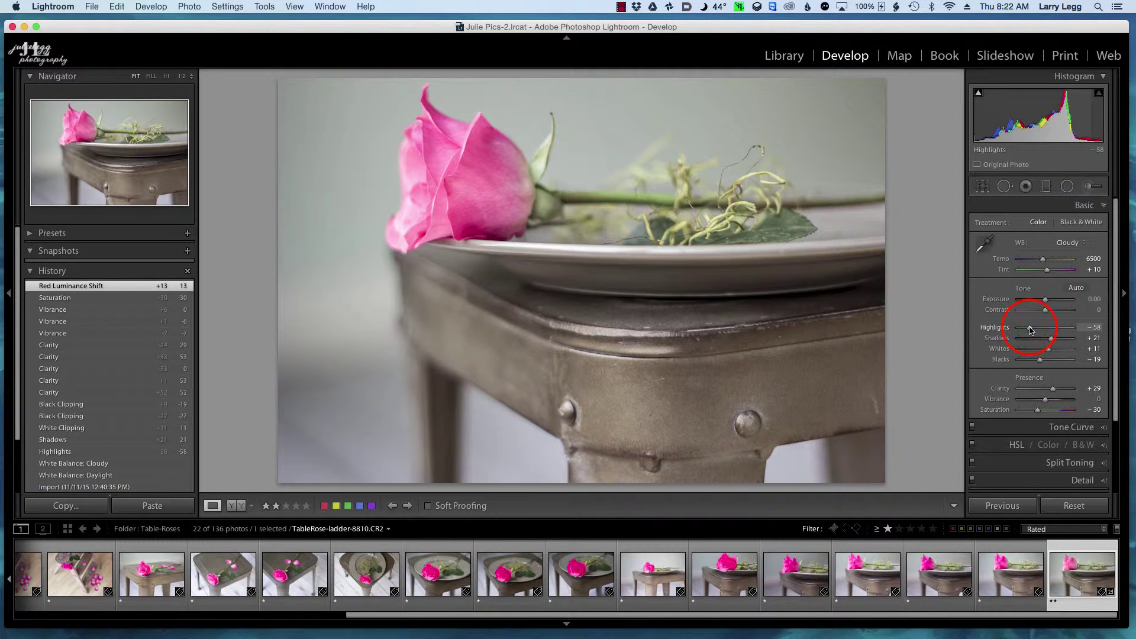
pyautogui.moveTo(1030, 329); pyautogui.dragTo(1022, 330)
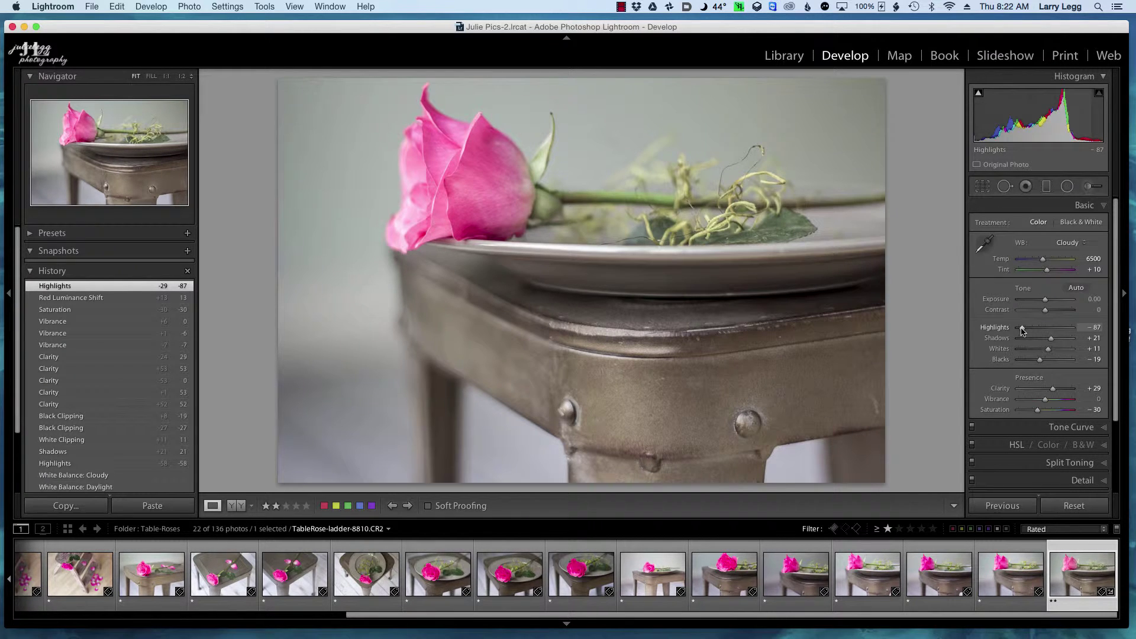
# - Check the photo's ISO in the info overlay and set luminance noise reduction to 21 while inspecting the metal stool up close
pyautogui.scroll(-3, 1067, 399)
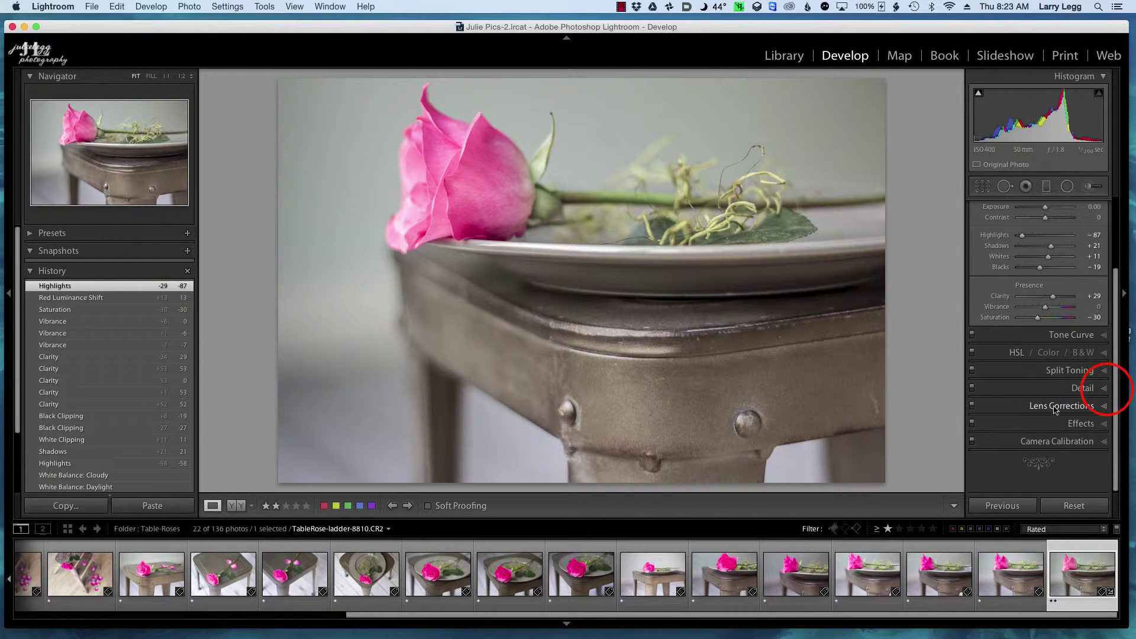
pyautogui.click(1104, 387)
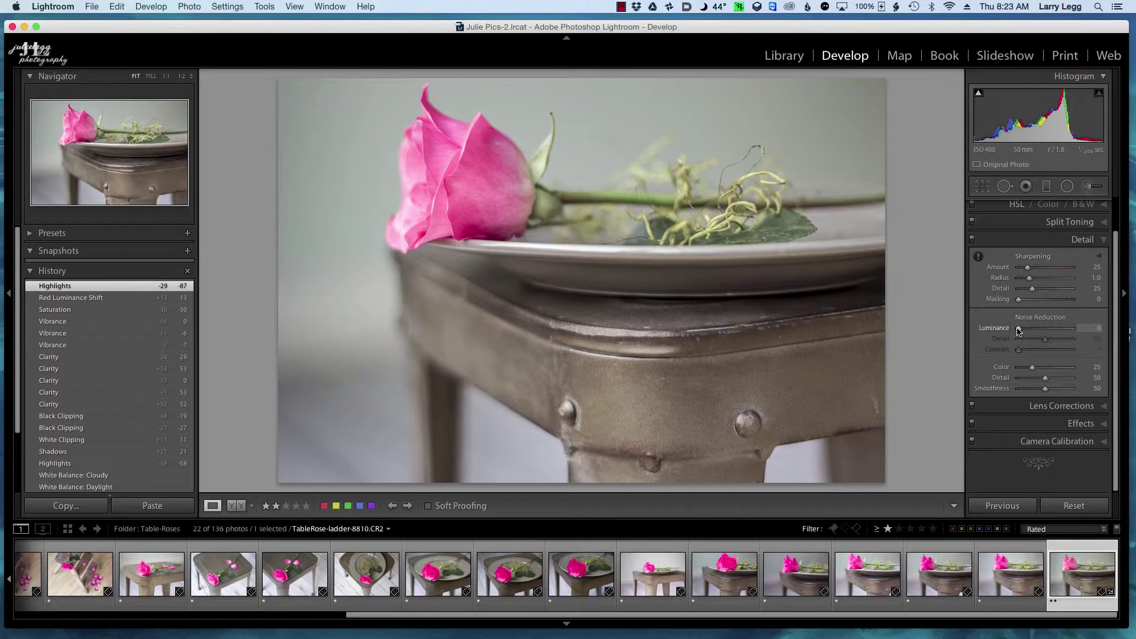
pyautogui.press('i')
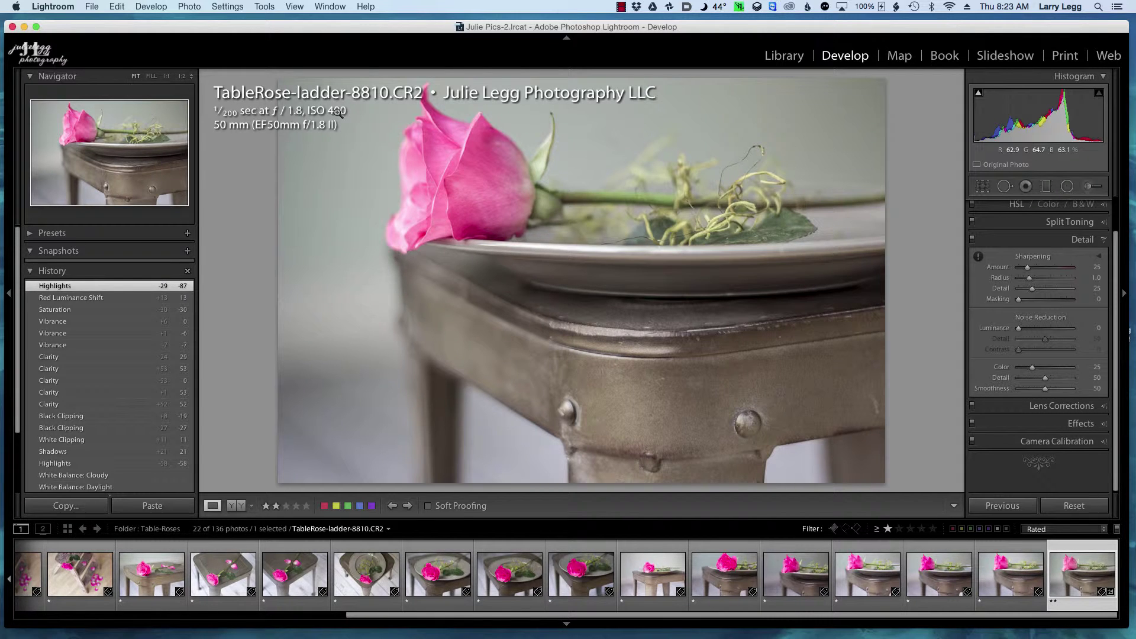
pyautogui.press('i')
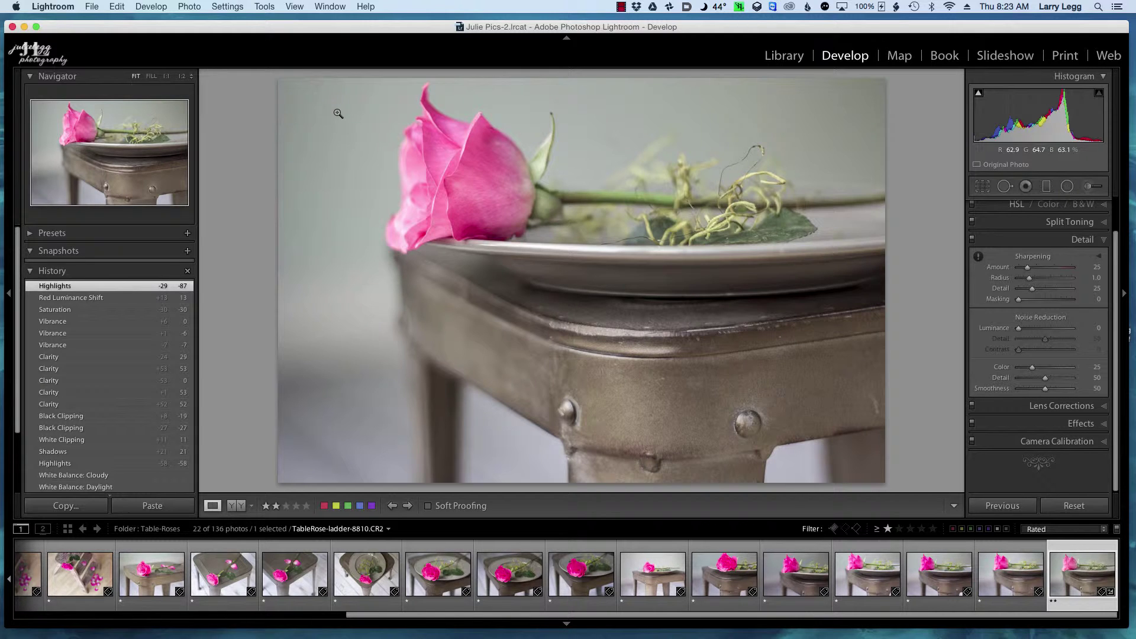
pyautogui.click(357, 138)
pyautogui.moveTo(536, 407); pyautogui.dragTo(536, 195)
pyautogui.moveTo(725, 398); pyautogui.dragTo(418, 271)
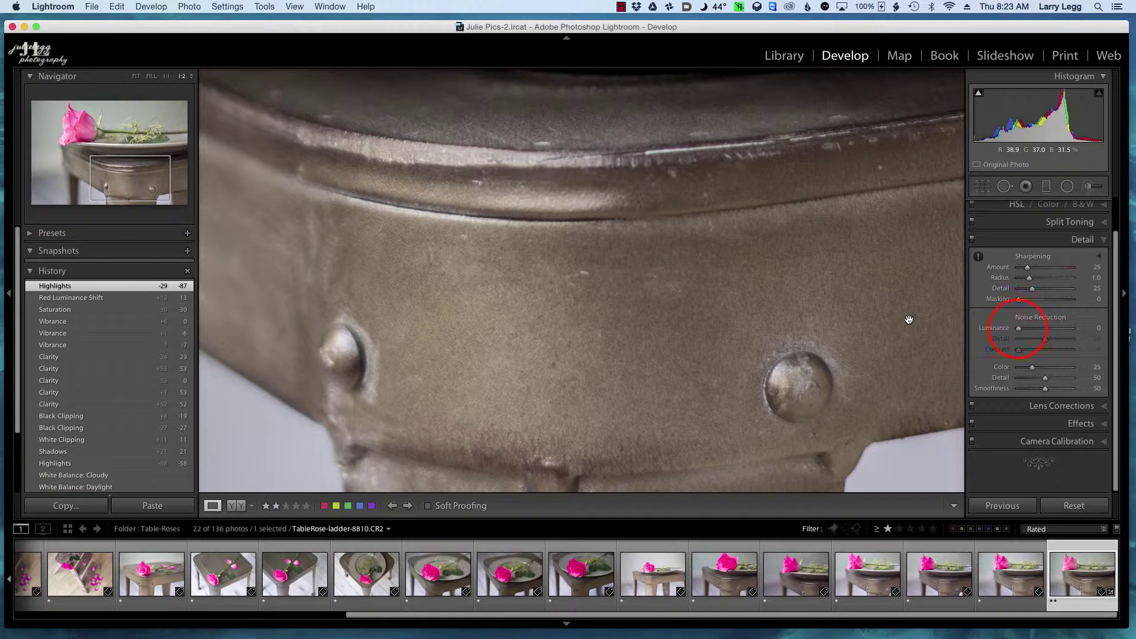
pyautogui.moveTo(1018, 328)
pyautogui.mouseDown()
pyautogui.moveTo(1045, 325)
pyautogui.moveTo(1000, 346)
pyautogui.moveTo(1029, 331)
pyautogui.mouseUp()
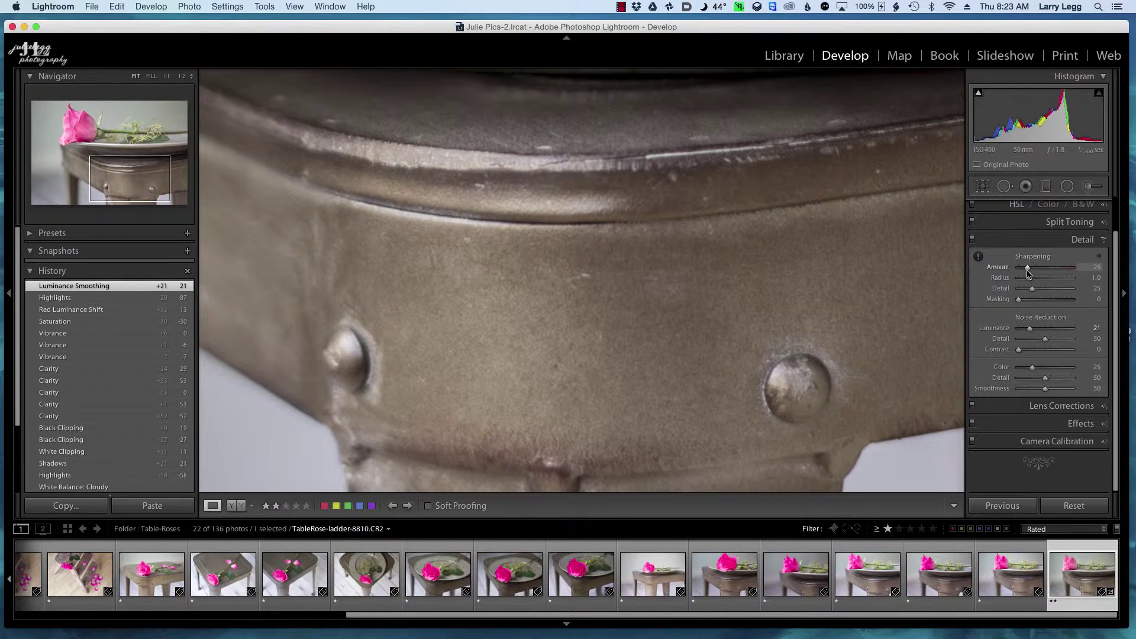
# - Set the sharpening amount to 81 and its masking to 66, using the edge mask preview
pyautogui.press('super+minus')
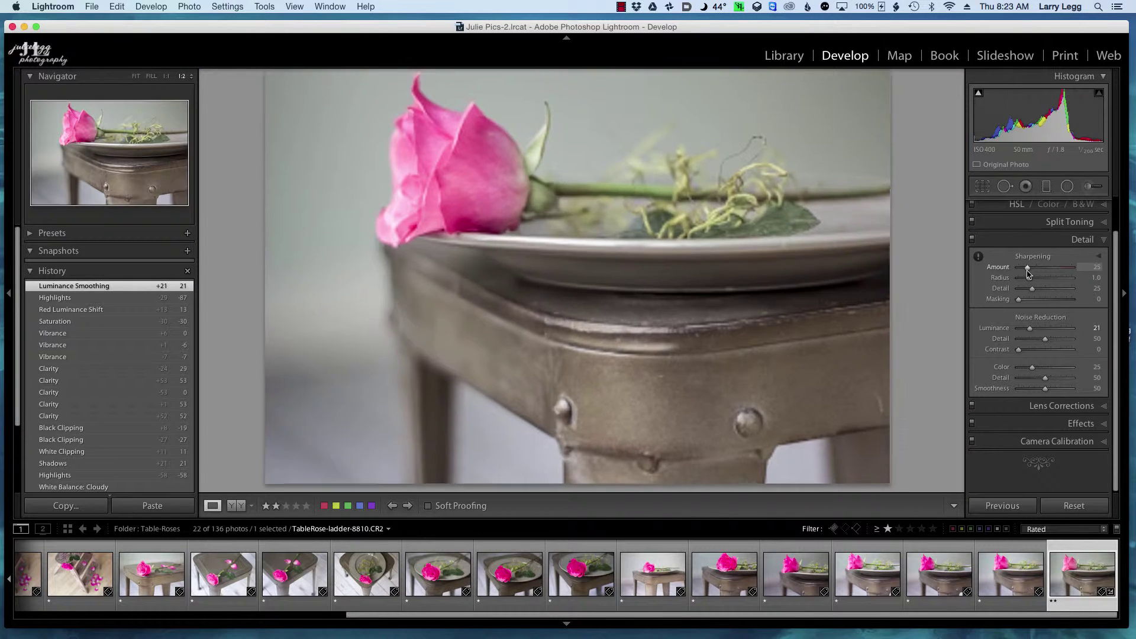
pyautogui.press('super+equal')
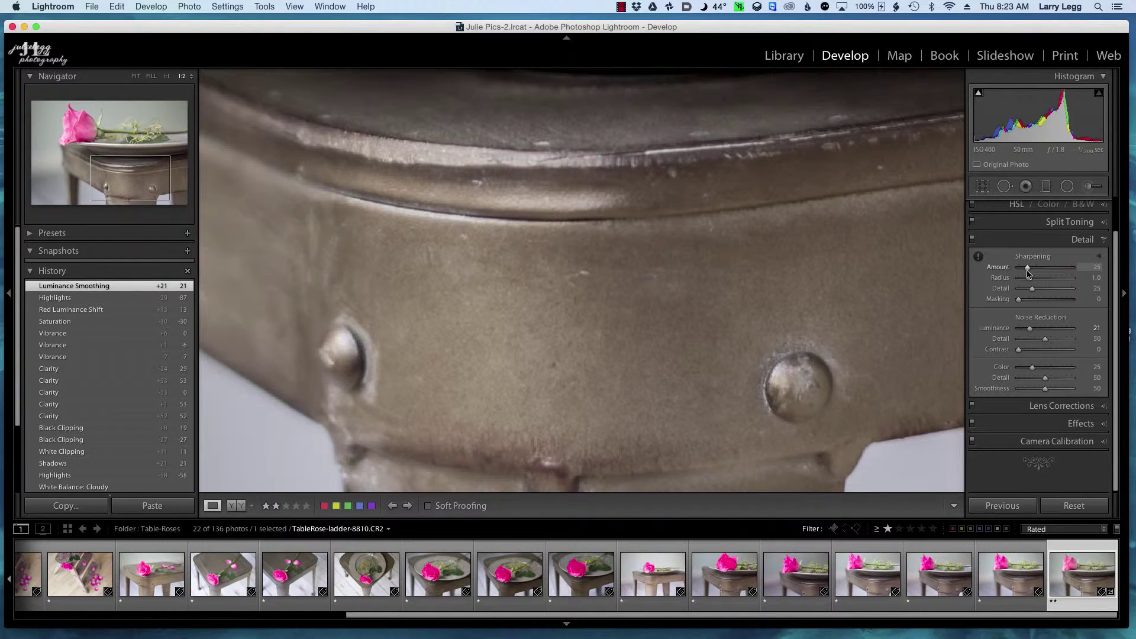
pyautogui.press('super+minus')
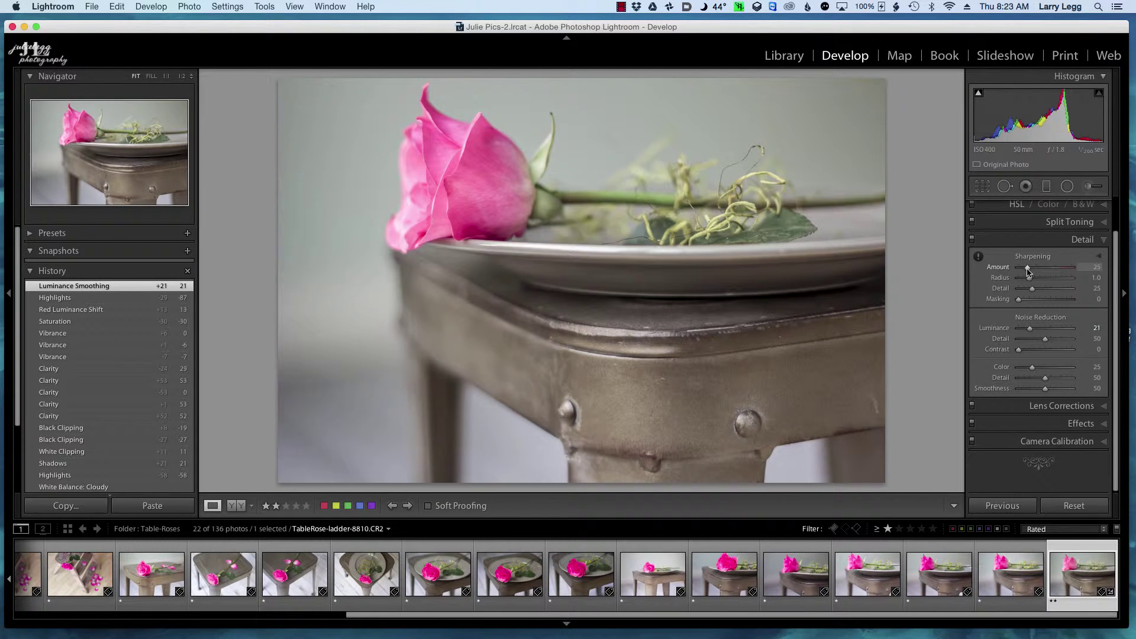
pyautogui.moveTo(1028, 271); pyautogui.dragTo(1047, 269)
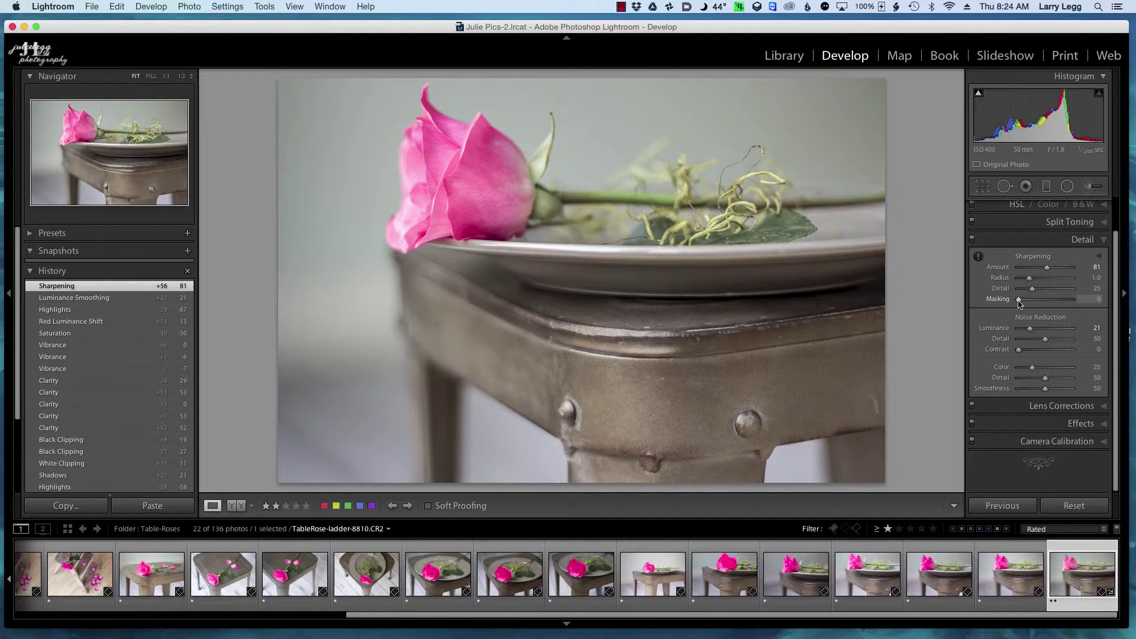
pyautogui.press('alt')
pyautogui.moveTo(1018, 299); pyautogui.dragTo(1042, 301)
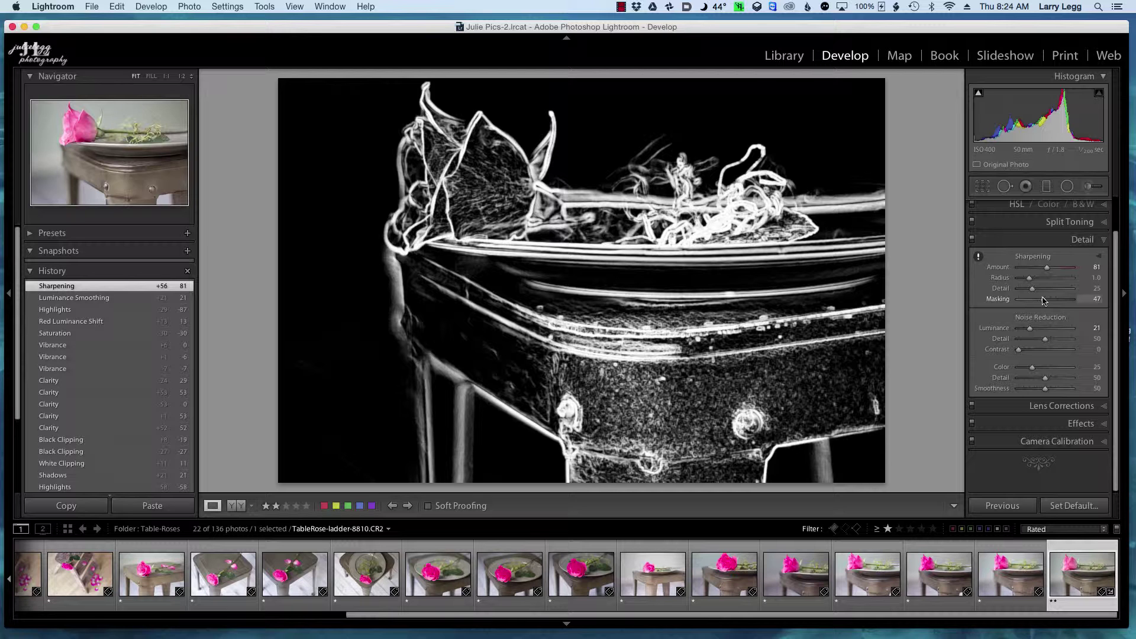
pyautogui.moveTo(1045, 301)
pyautogui.mouseDown()
pyautogui.moveTo(1064, 302)
pyautogui.moveTo(1053, 302)
pyautogui.mouseUp()
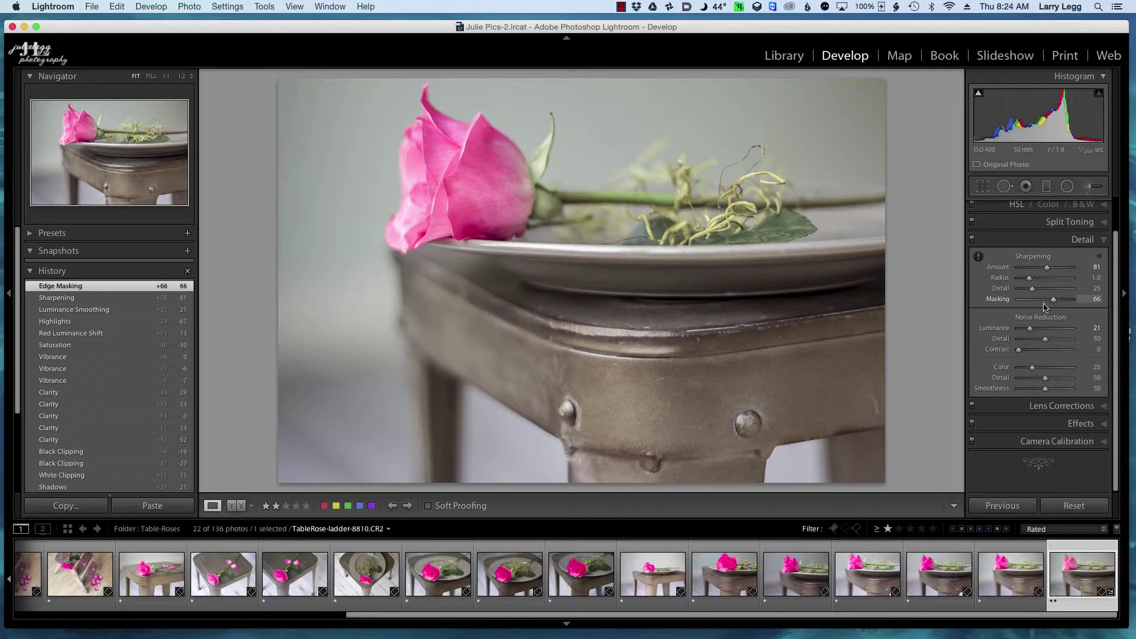
# - Enable lens profile corrections and keep Canon as the lens make in the profile settings
pyautogui.click(1071, 404)
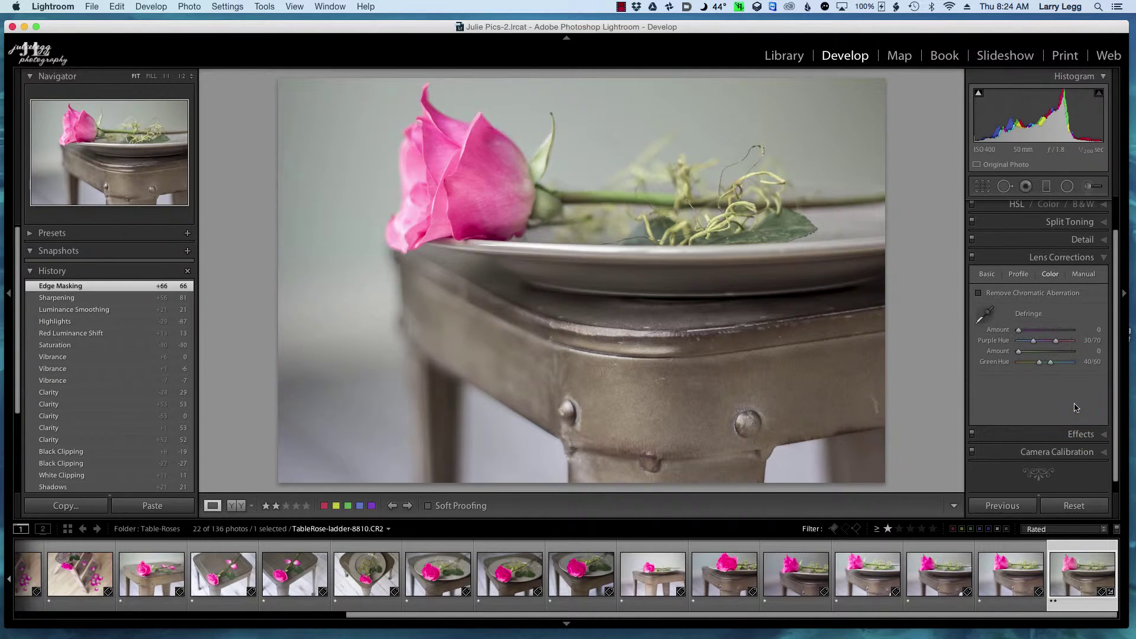
pyautogui.click(989, 274)
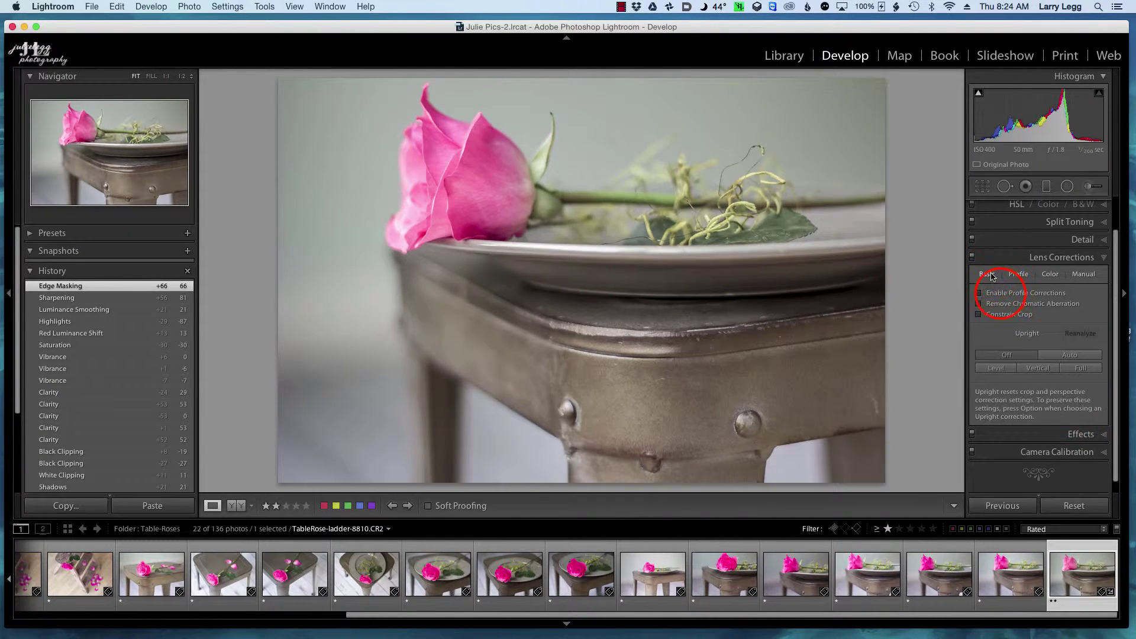
pyautogui.click(1000, 293)
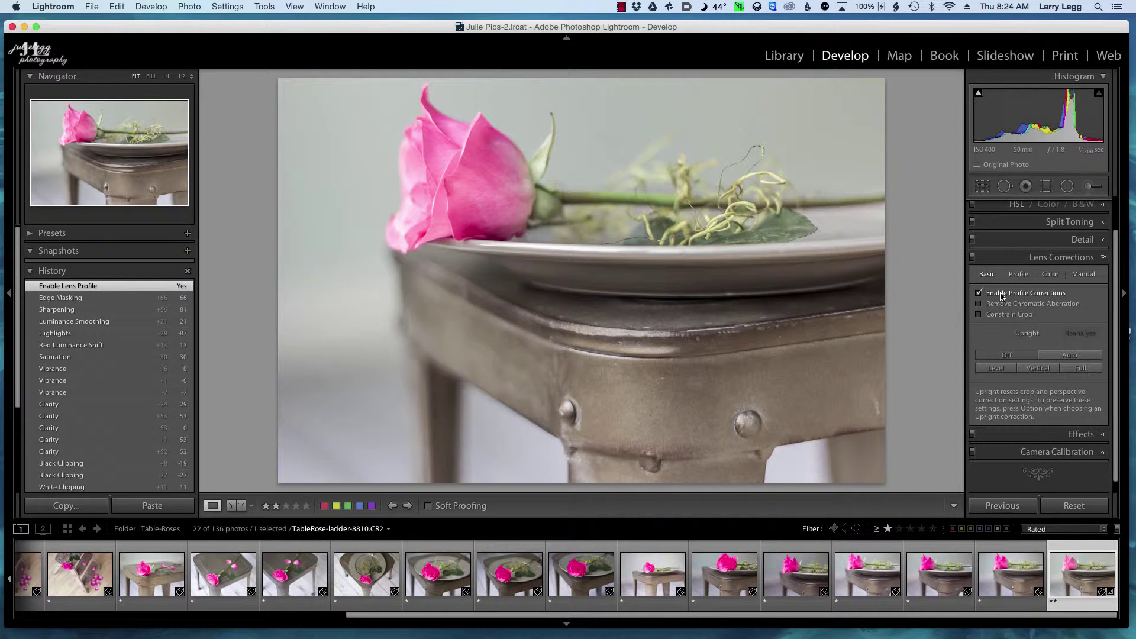
pyautogui.click(1018, 274)
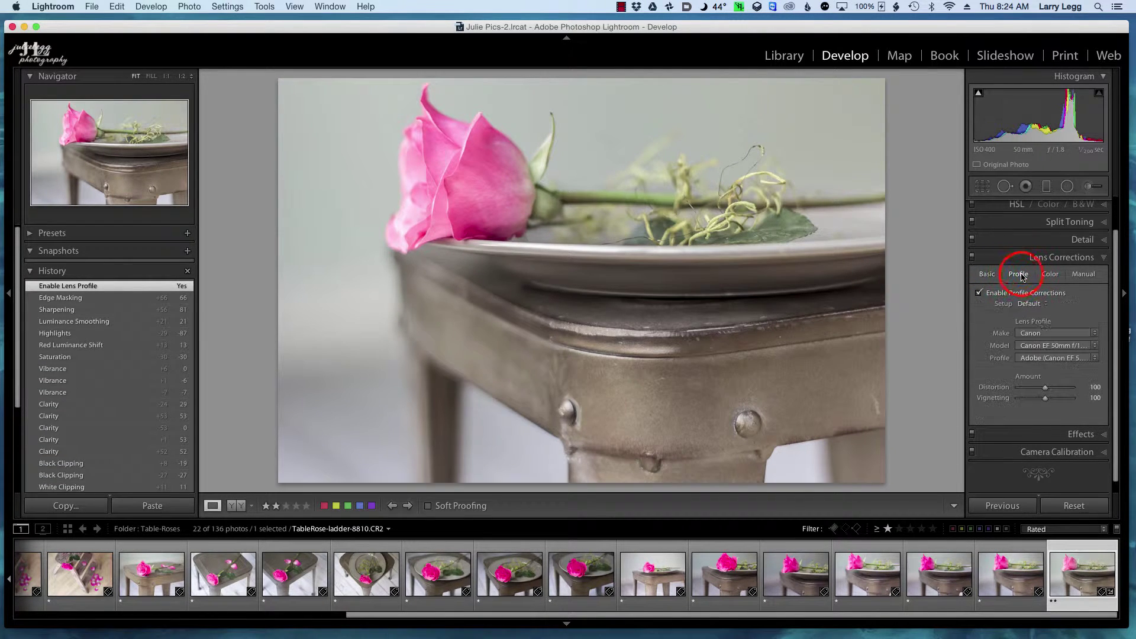
pyautogui.click(1072, 333)
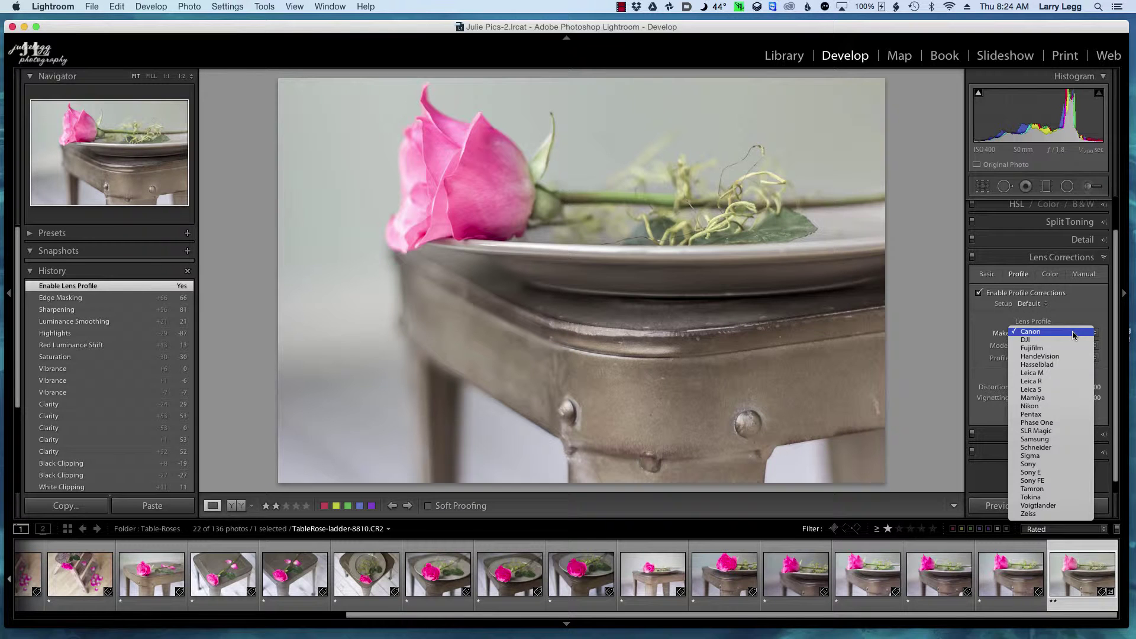
pyautogui.click(1072, 331)
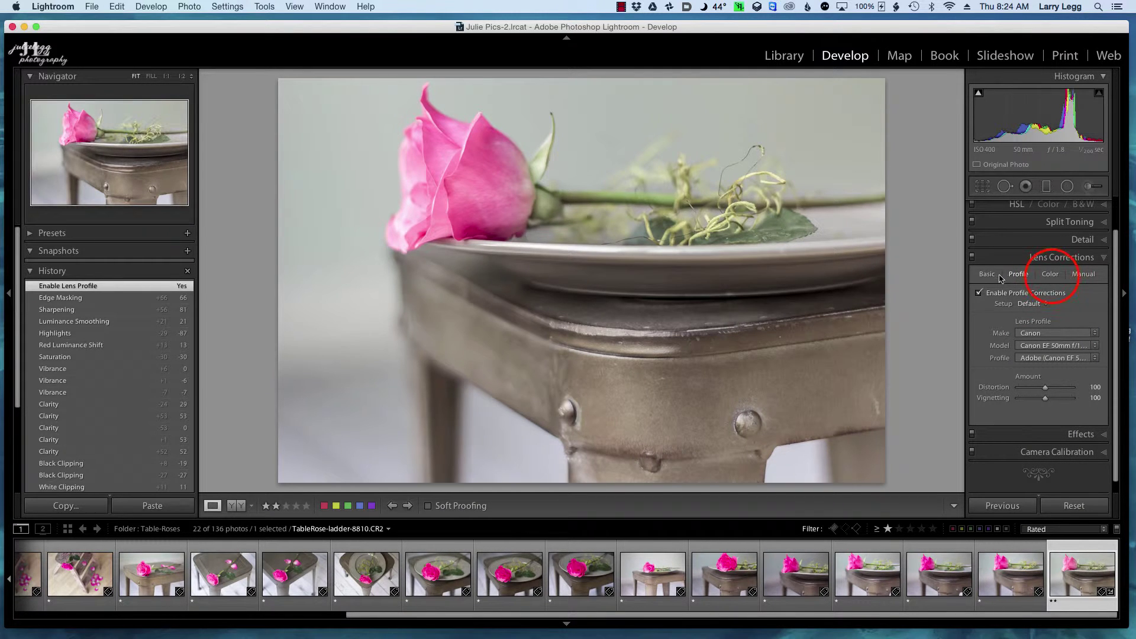
# - Inspect the plate's rim beside the rose up close and turn on chromatic aberration removal
pyautogui.click(1050, 276)
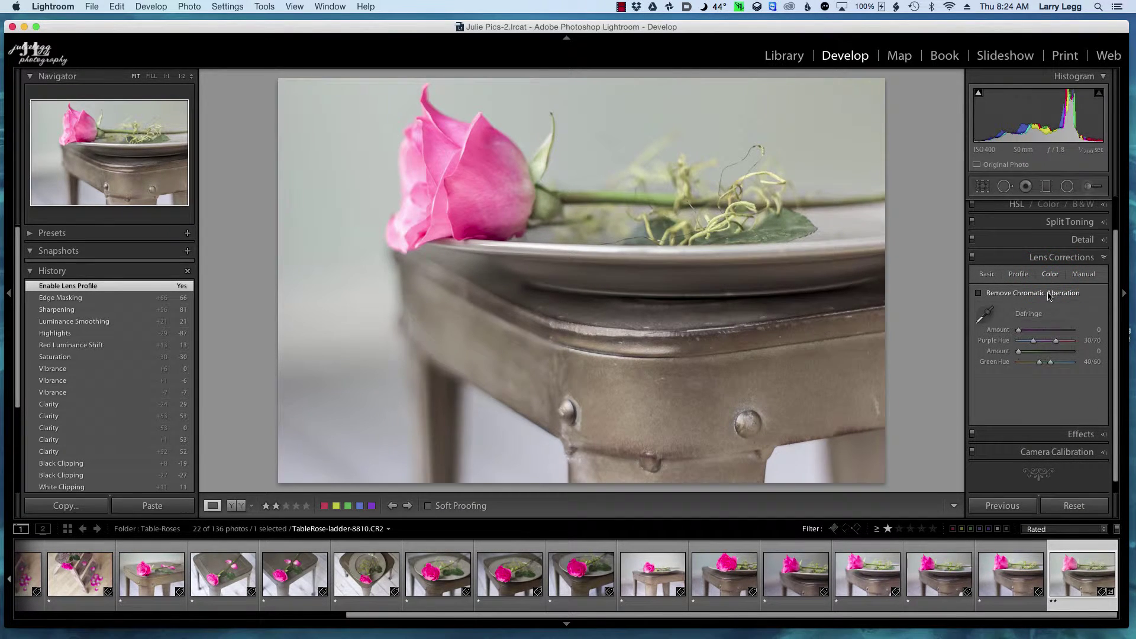
pyautogui.moveTo(563, 170); pyautogui.dragTo(652, 453)
pyautogui.moveTo(426, 261); pyautogui.dragTo(598, 348)
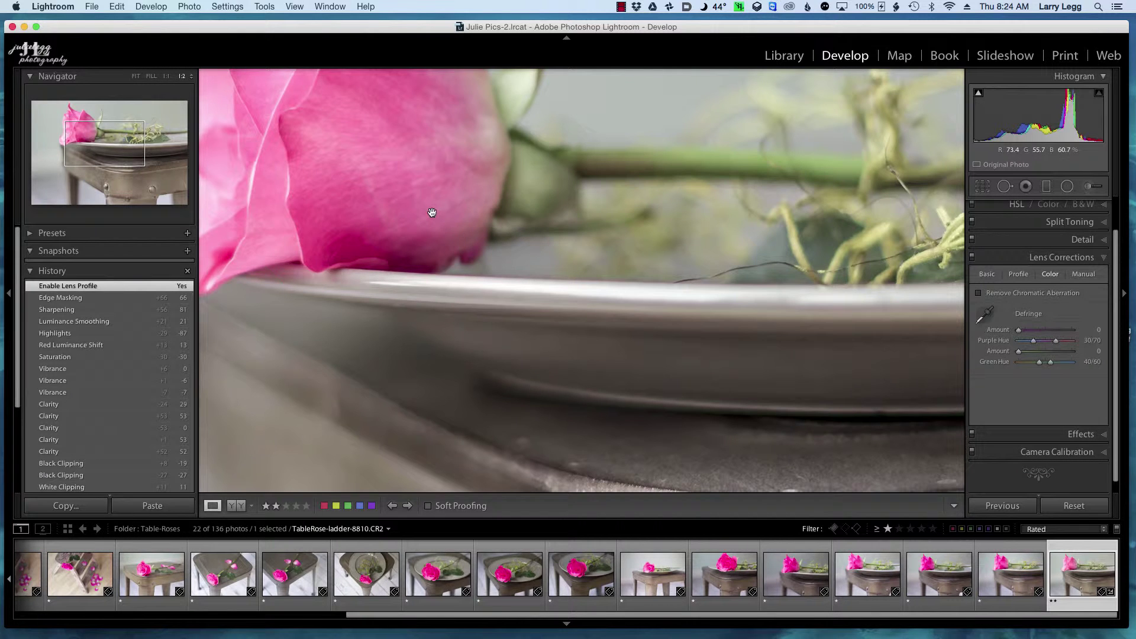
pyautogui.click(999, 294)
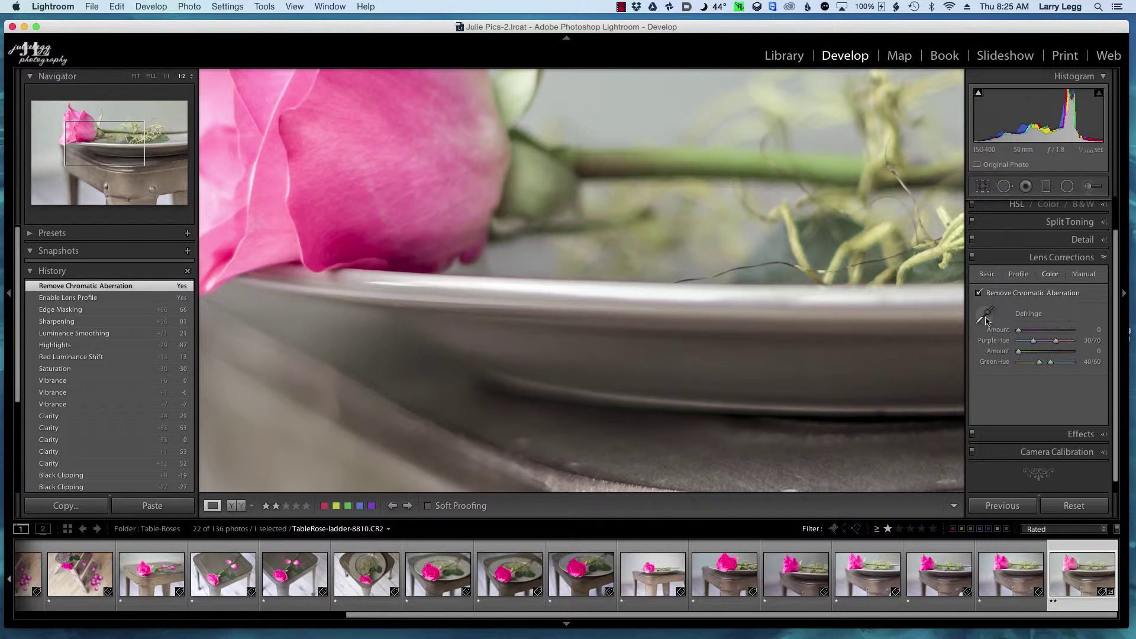
# - Try to sample a fringe color along the plate's rim for defringing, then leave the sampler and return to the full-photo view
pyautogui.click(985, 320)
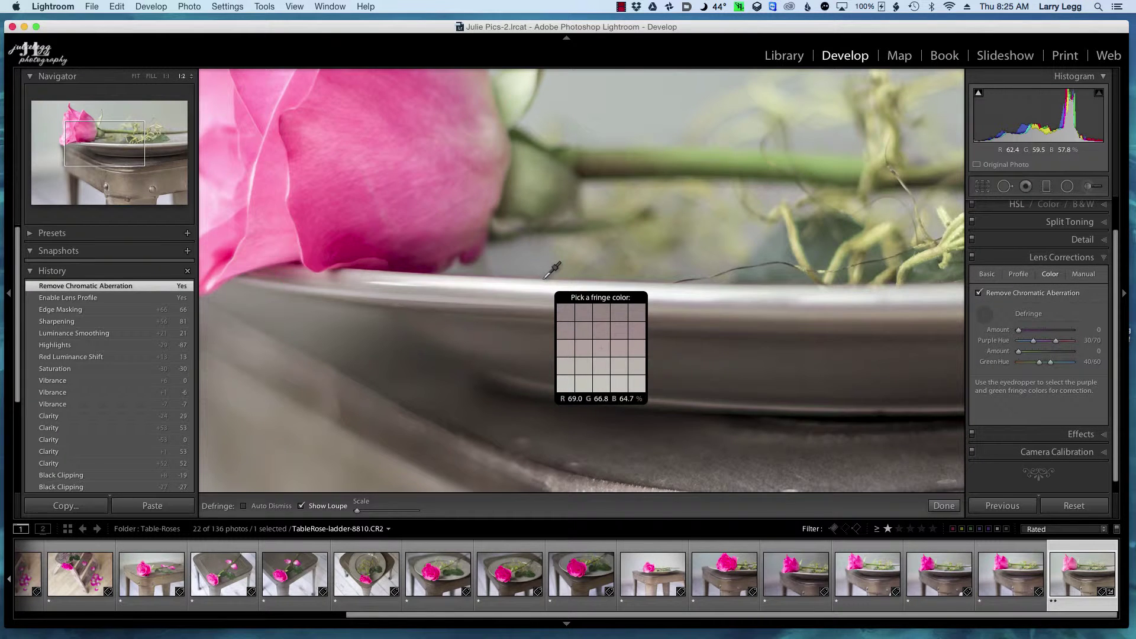
pyautogui.click(512, 277)
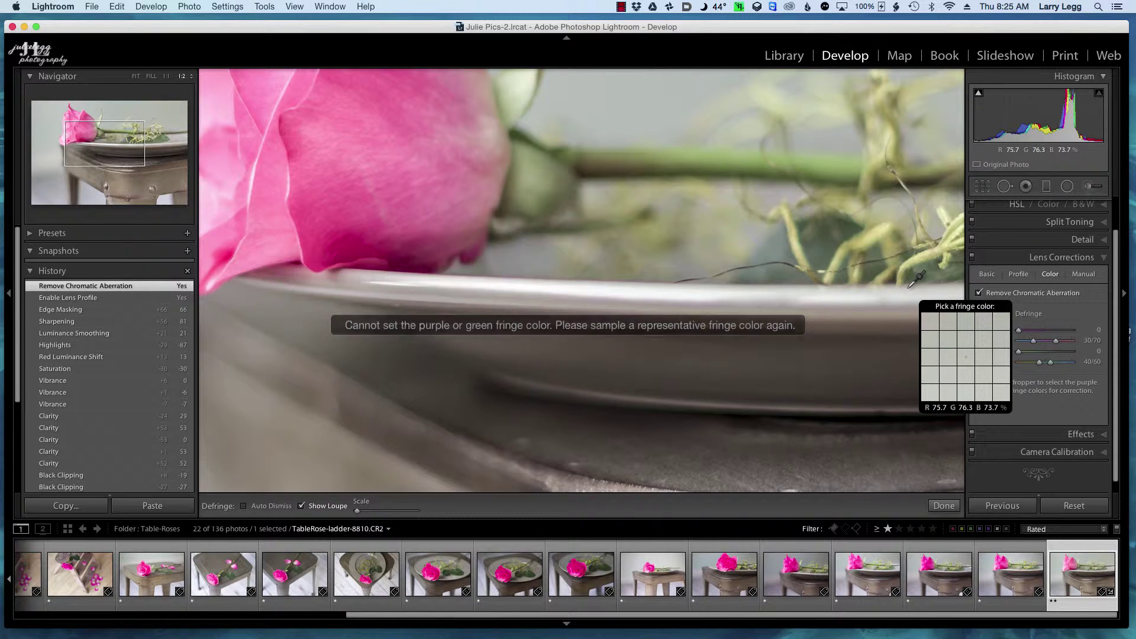
pyautogui.click(983, 314)
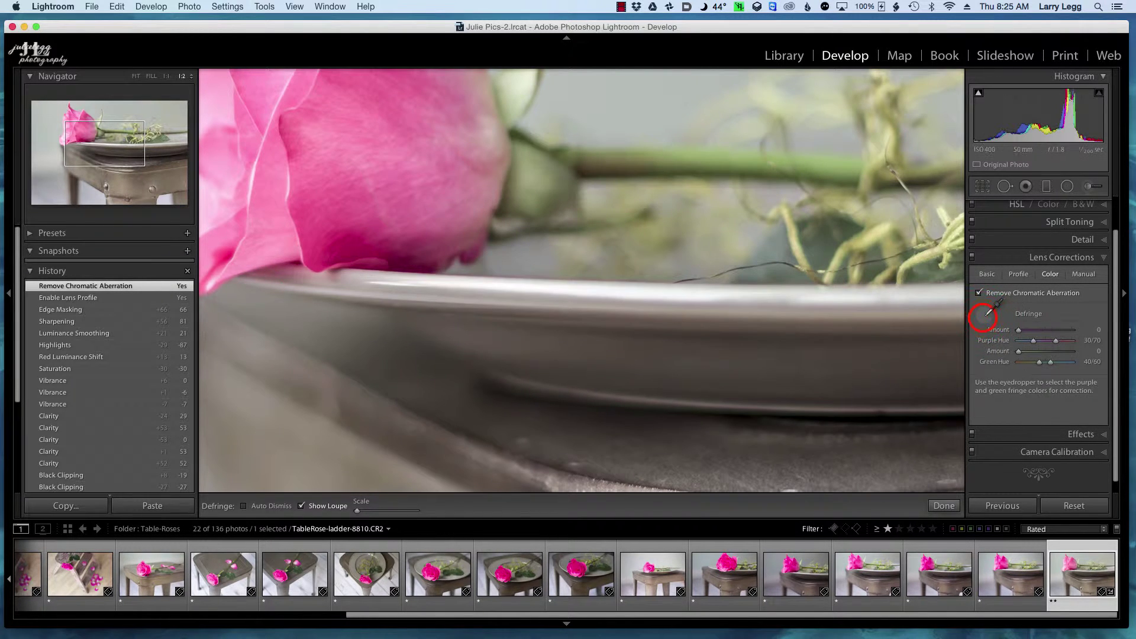
pyautogui.press('z')
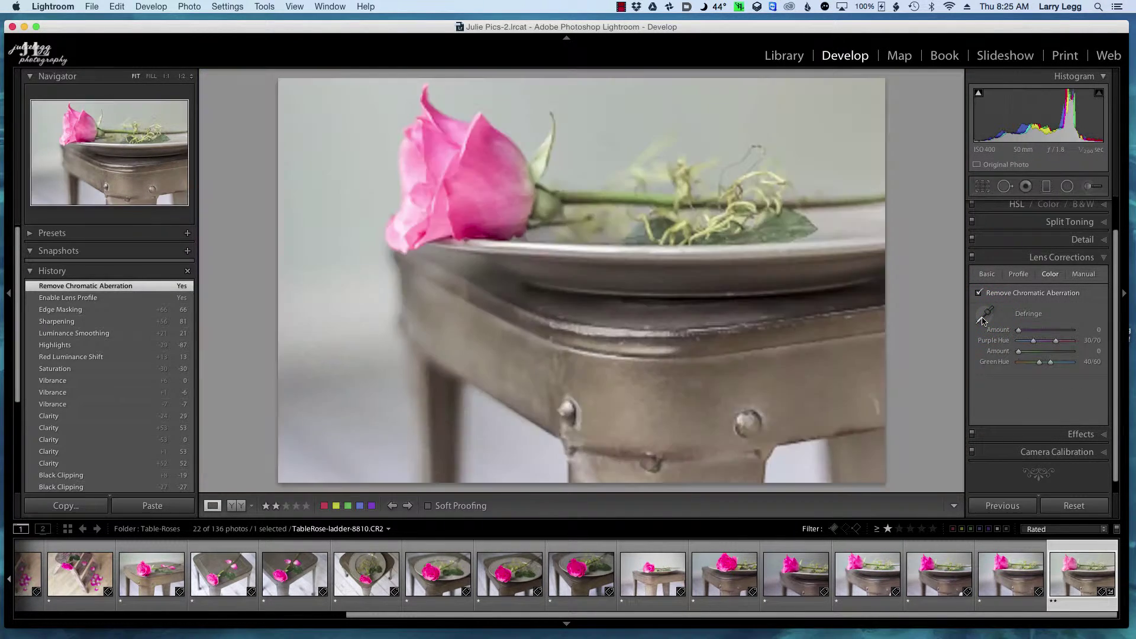
pyautogui.click(1100, 435)
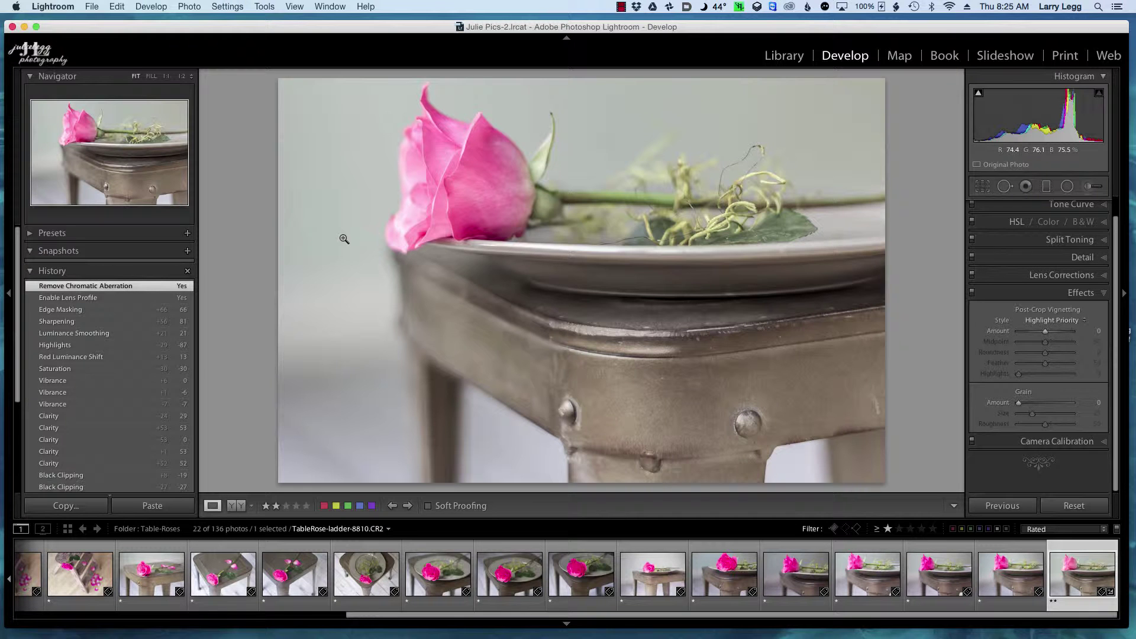
pyautogui.scroll(2, 1053, 228)
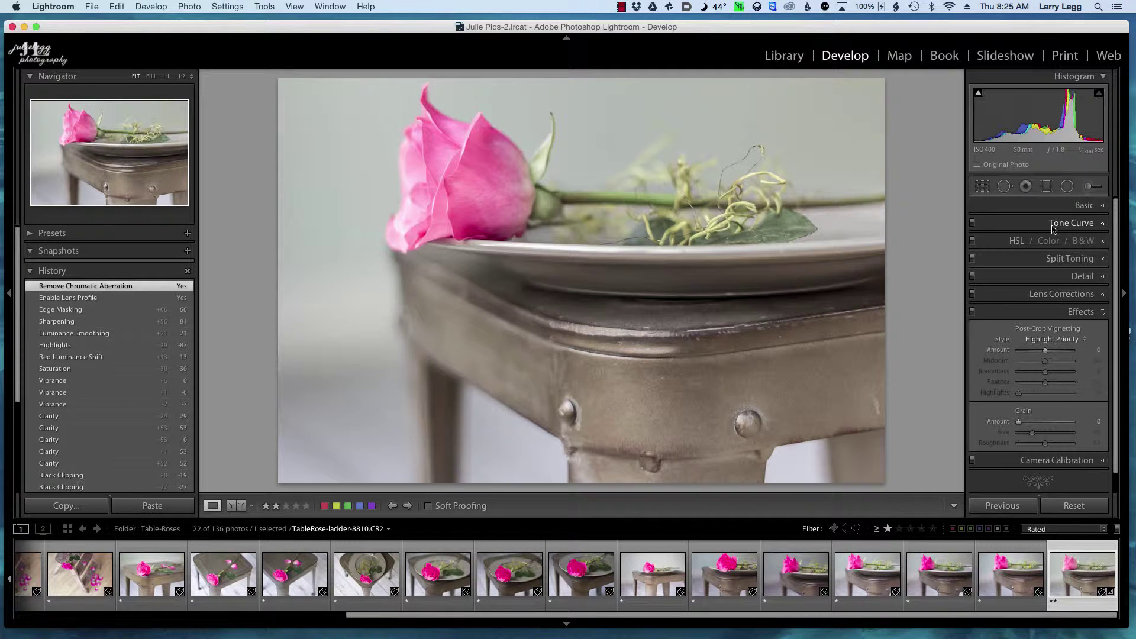
# - Try the A_kk_DayDreamingLightLeft preset, check its basic adjustments, and undo it
pyautogui.click(29, 234)
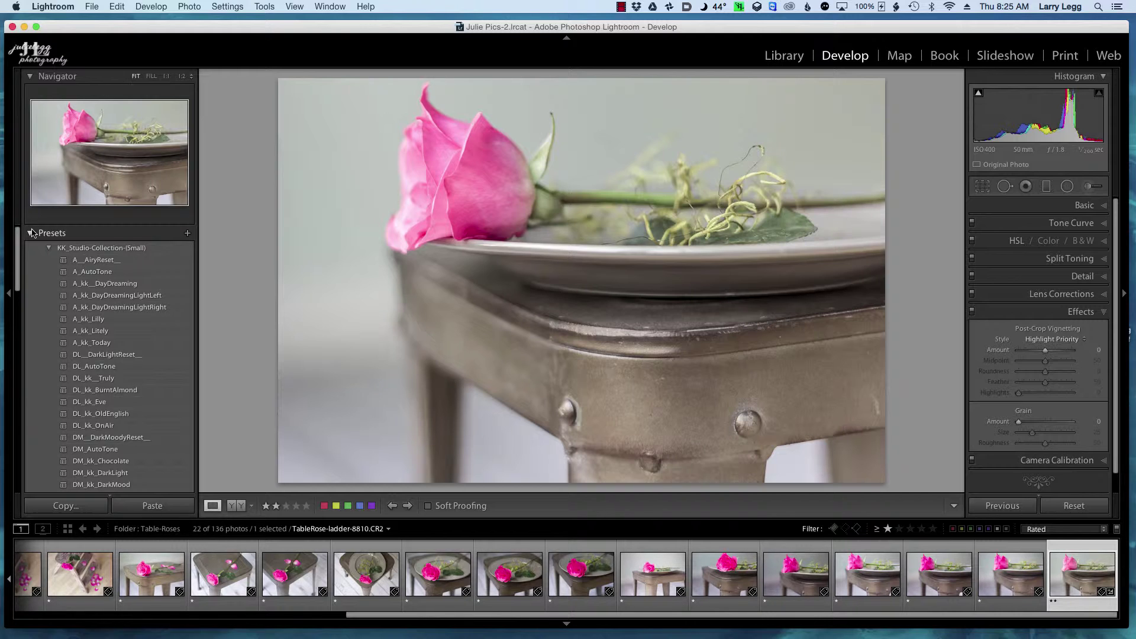
pyautogui.click(112, 297)
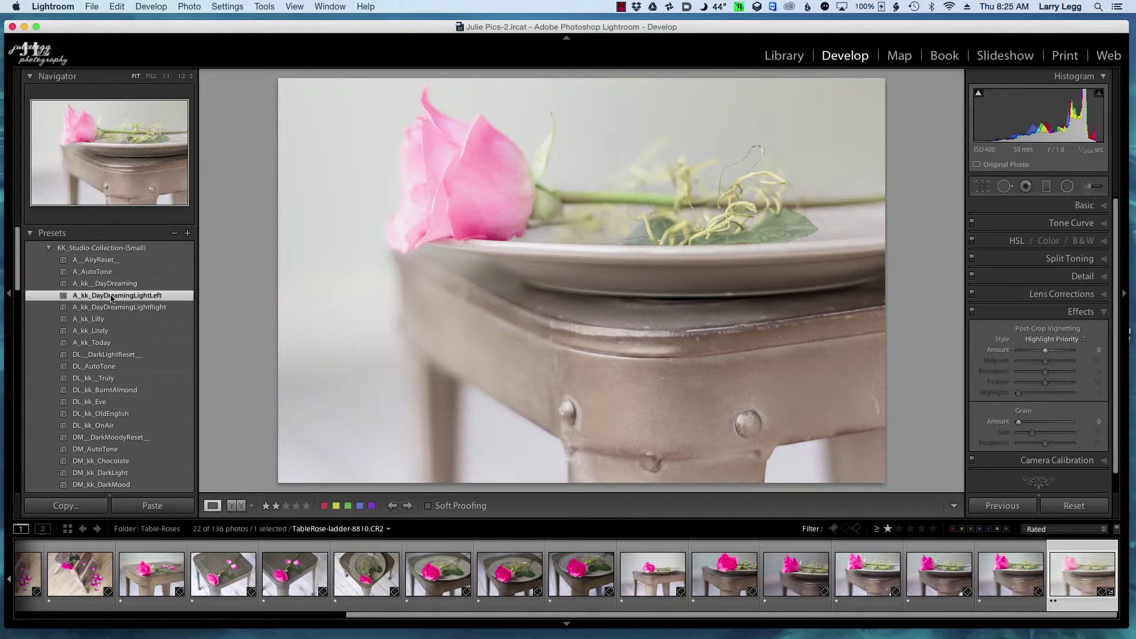
pyautogui.click(1101, 206)
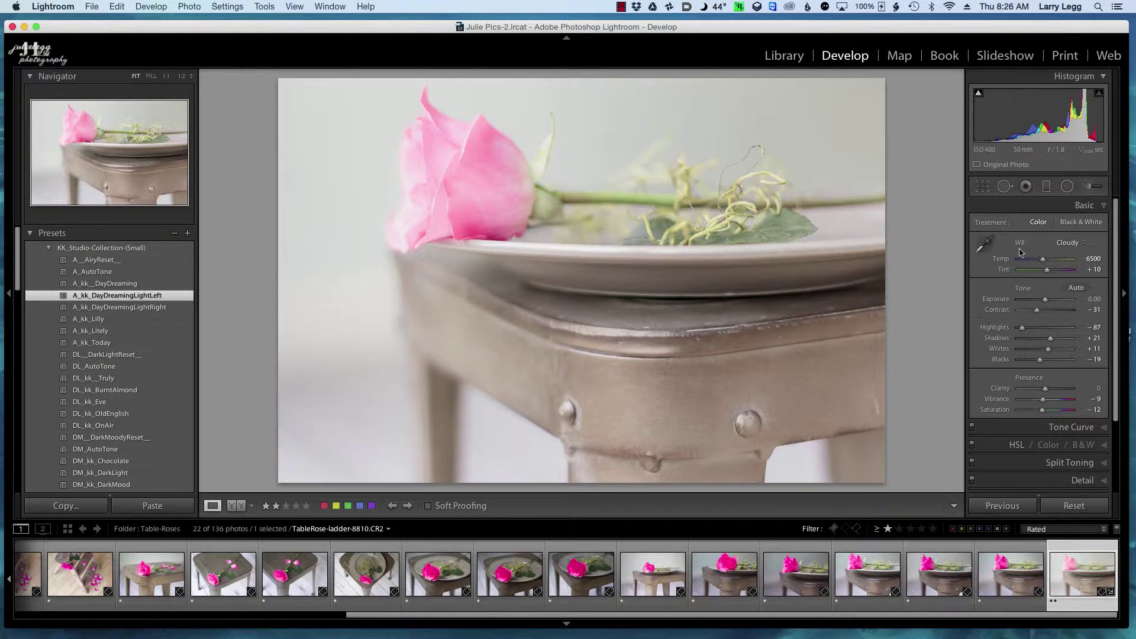
pyautogui.press('super+z')
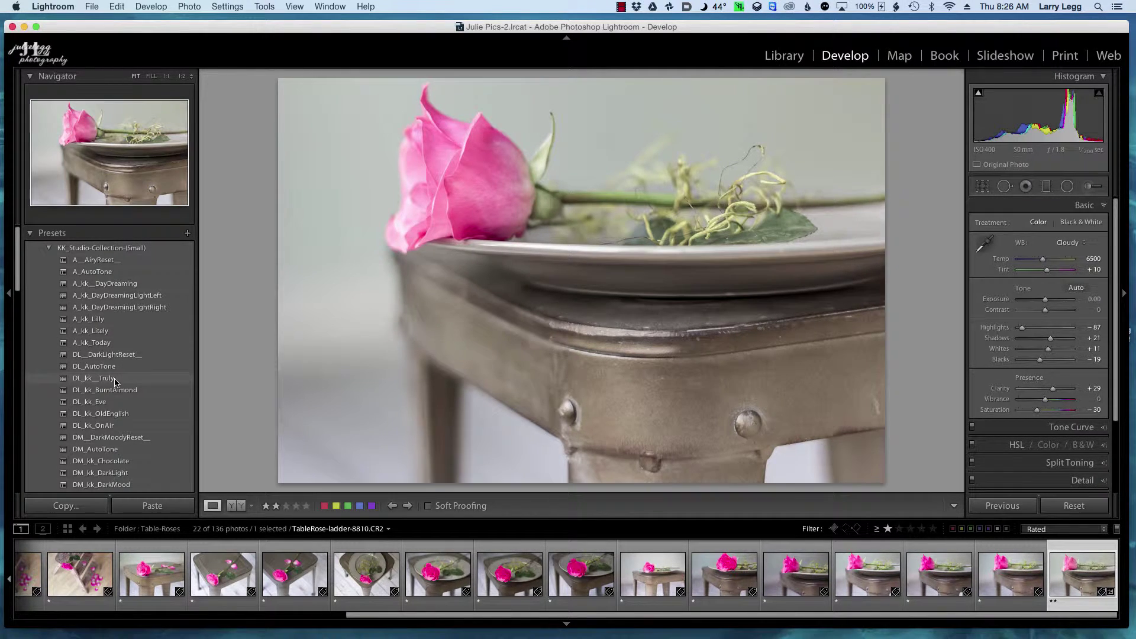
# - Try the DL_kk_BurntAlmond and DL_kk_Eve presets on the rose photo, undoing each one
pyautogui.scroll(-5, 118, 355)
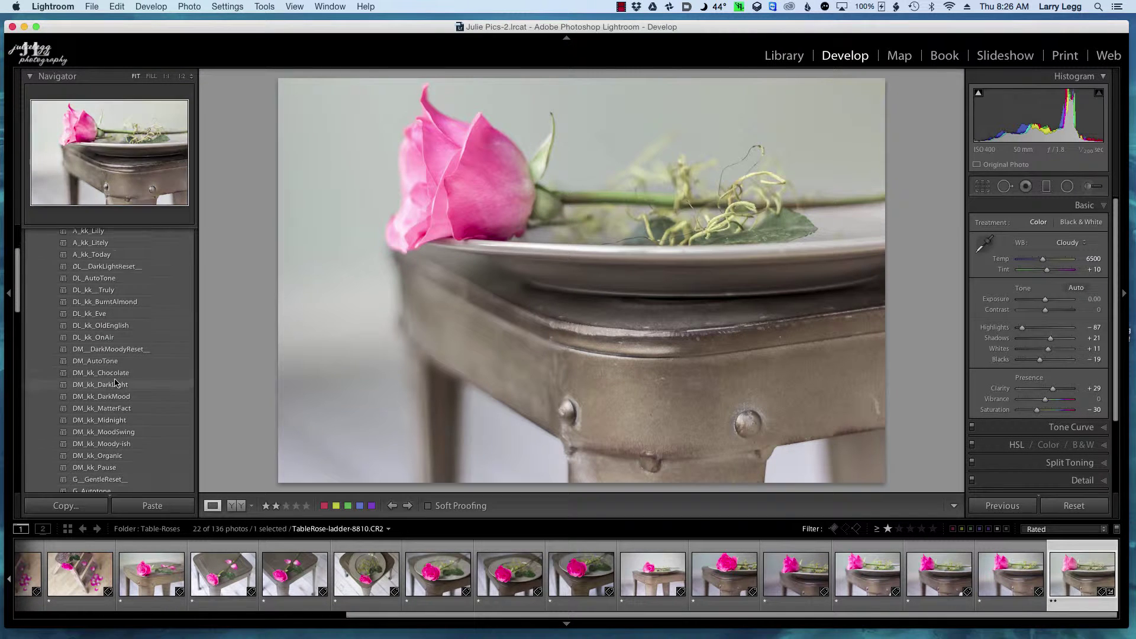
pyautogui.click(121, 283)
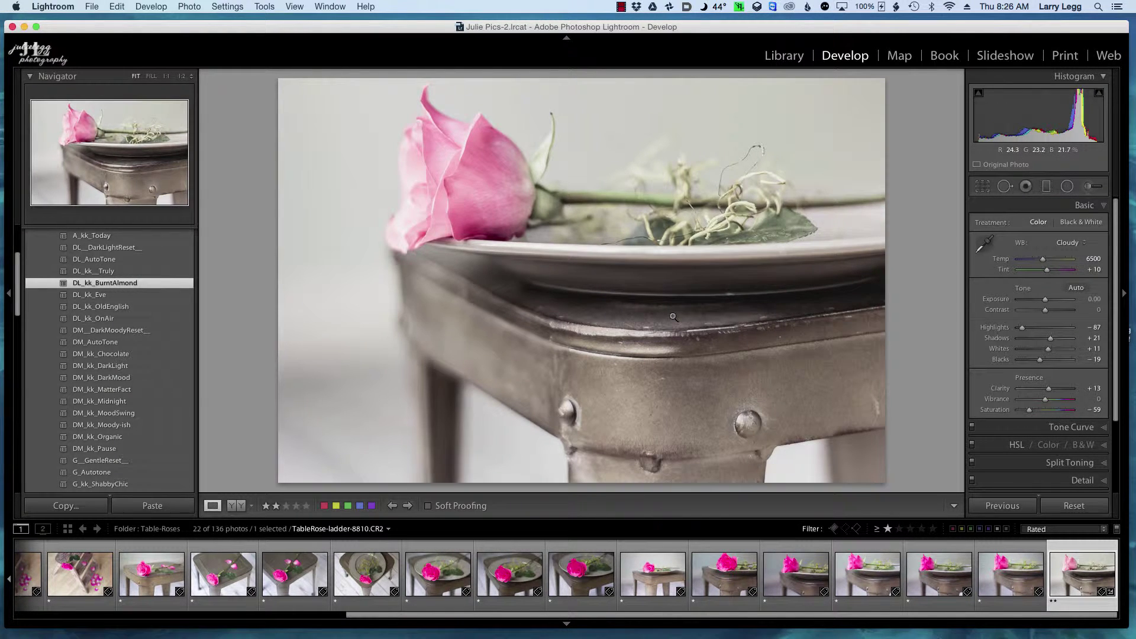
pyautogui.press('super+z')
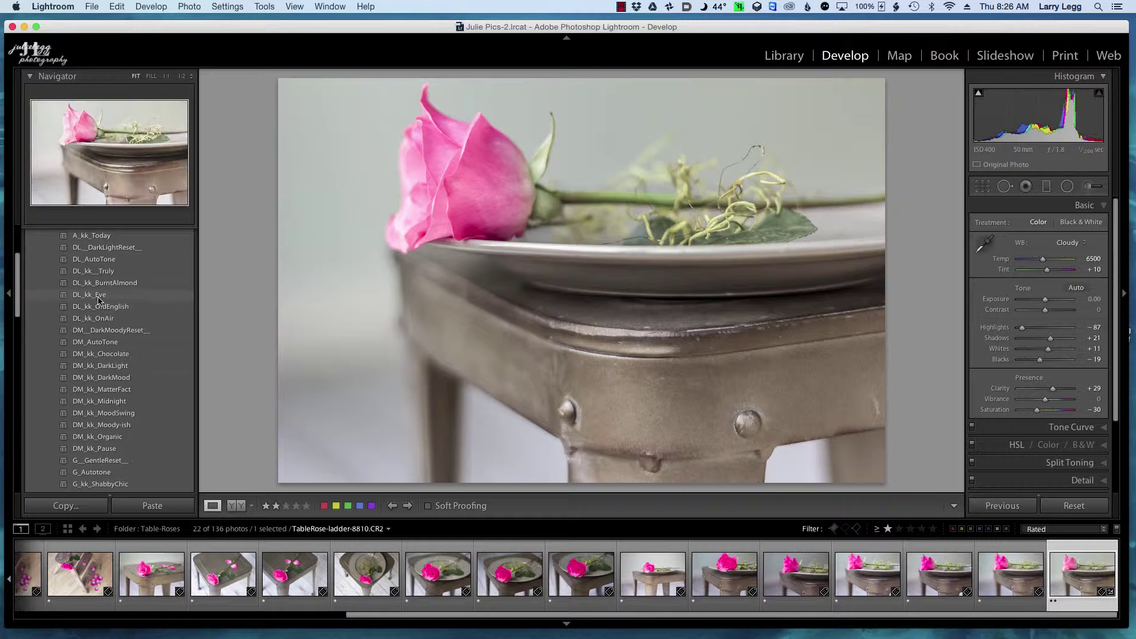
pyautogui.click(98, 295)
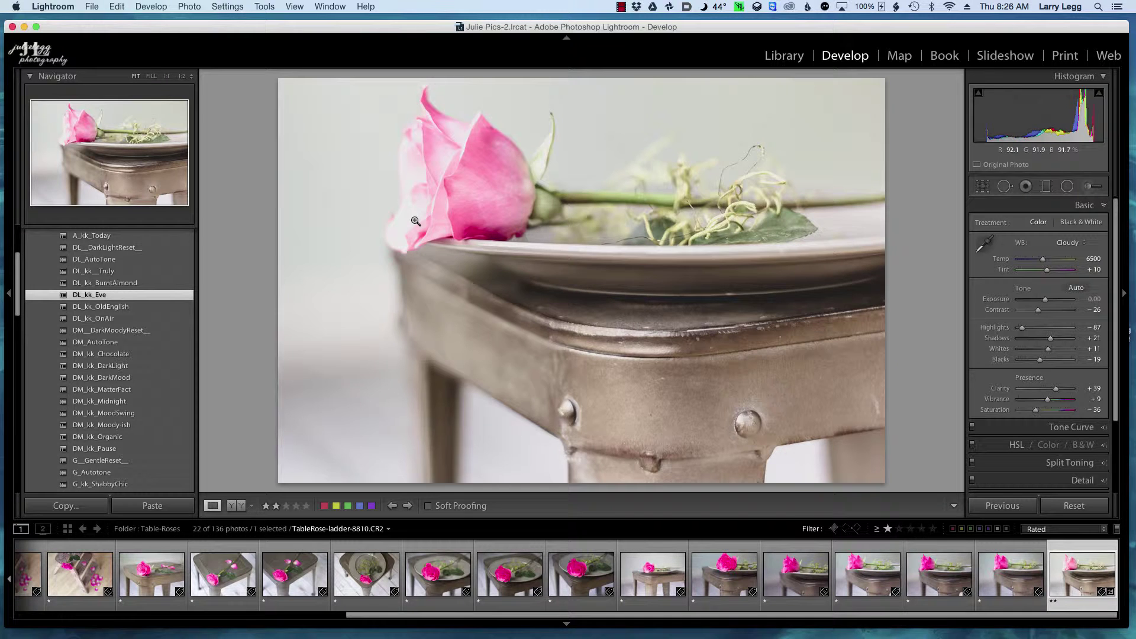
pyautogui.press('super+z')
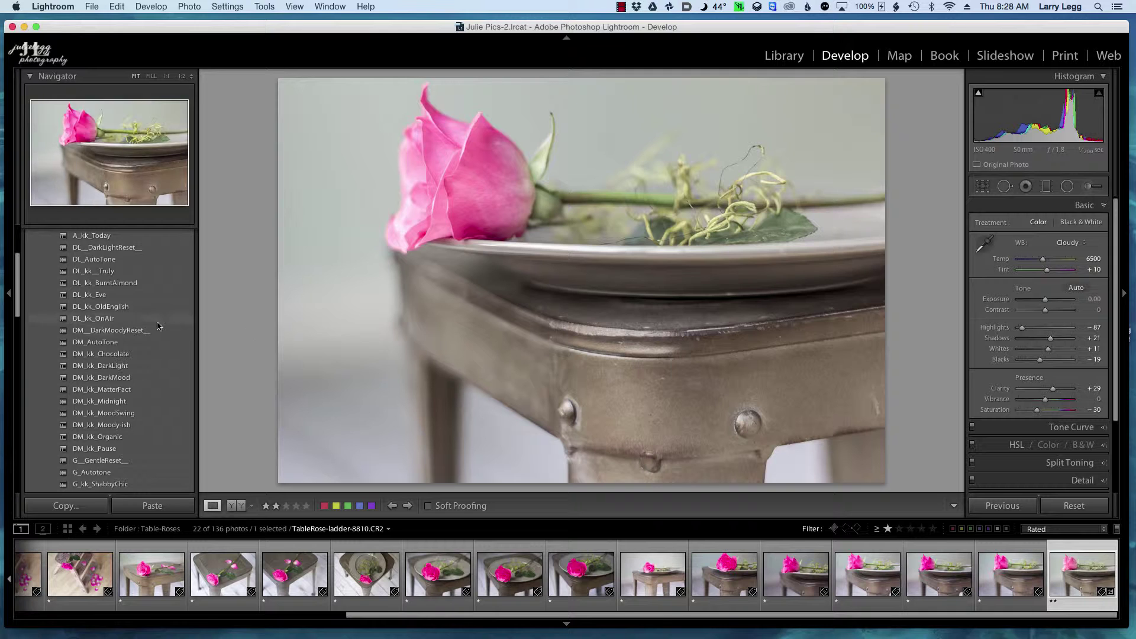
# - Compare the DM_kk_Chocolate, DL_kk_BurntAlmond and DM_kk_MatterFact presets on the photo, undoing each one
pyautogui.click(113, 354)
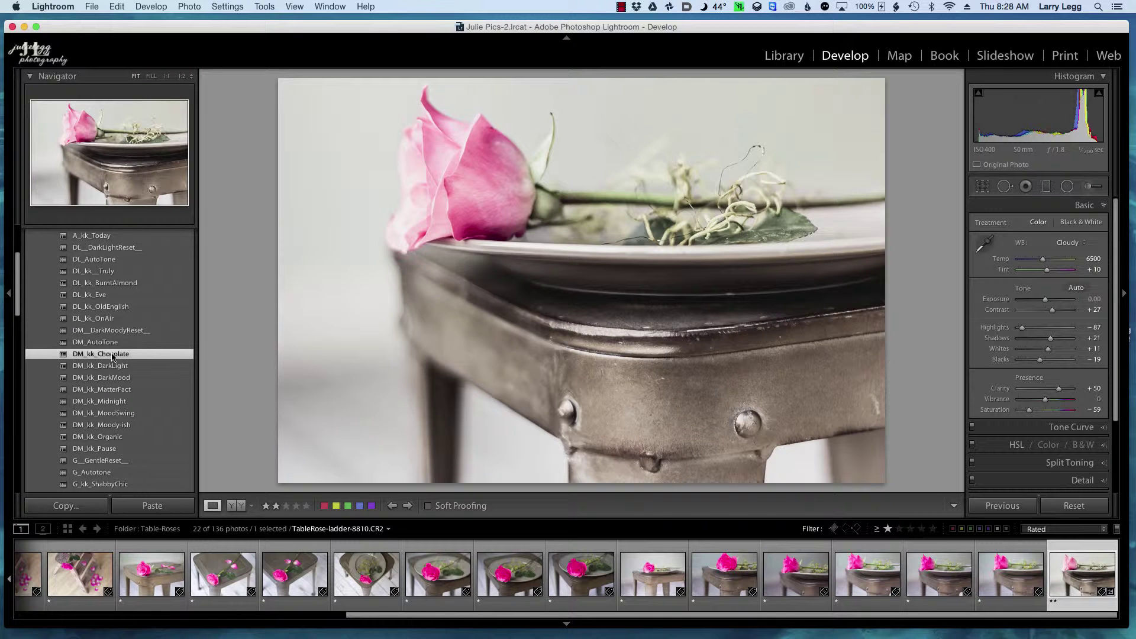
pyautogui.press('super+z')
pyautogui.click(119, 284)
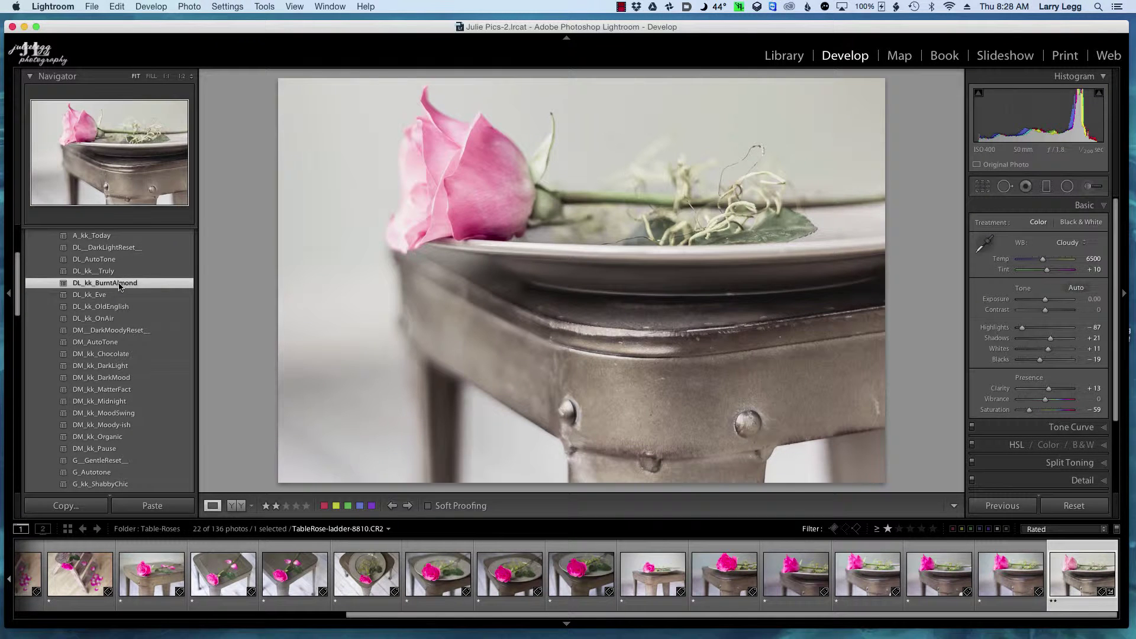
pyautogui.press('super+z')
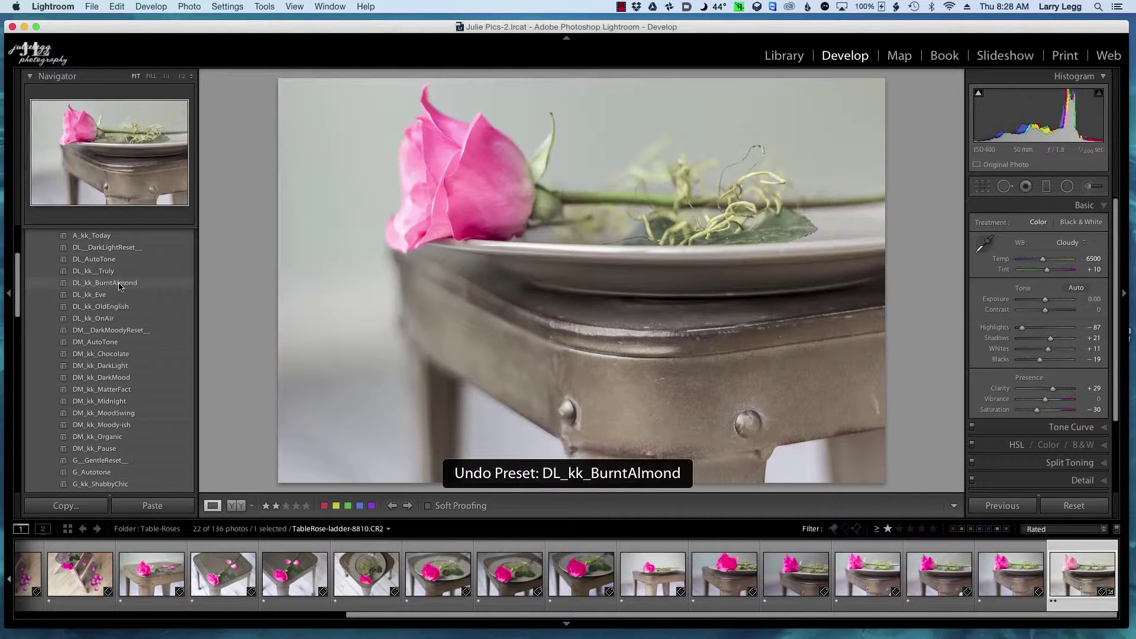
pyautogui.click(118, 389)
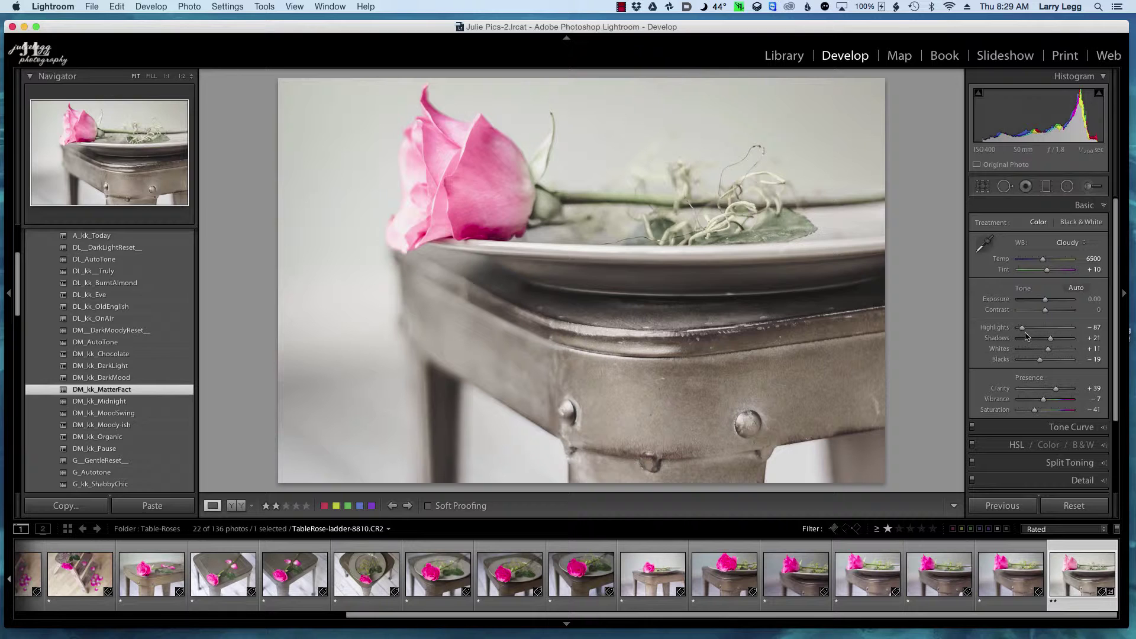
pyautogui.press('super+z')
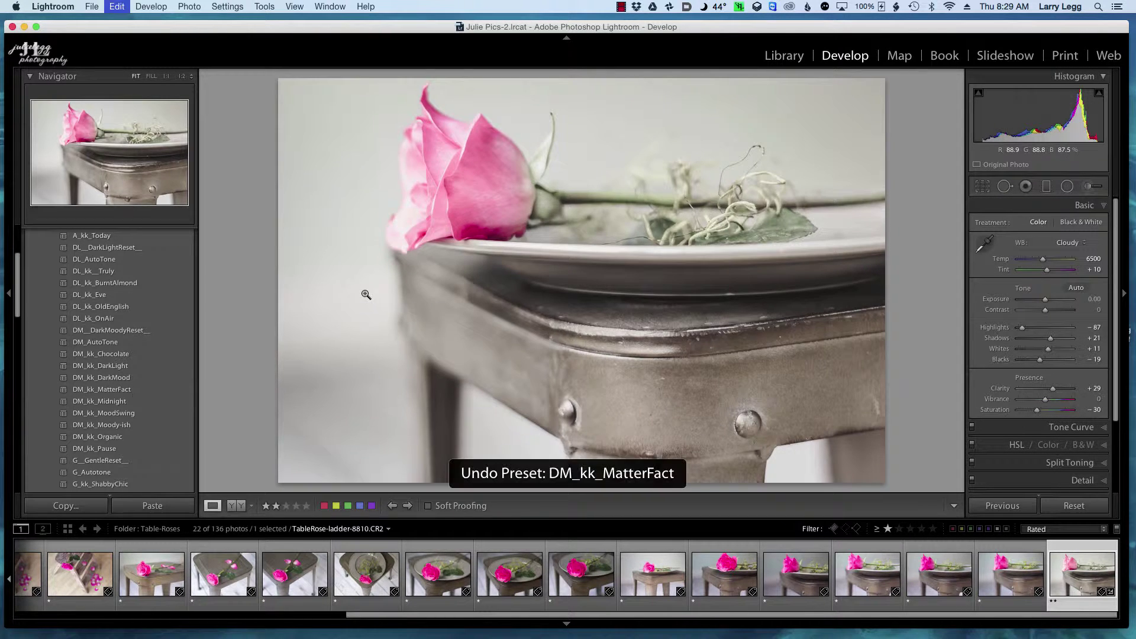
# - Try the matte preset M_kk_Within from the KK_Studio-Collection presets and undo it
pyautogui.scroll(-5, 107, 468)
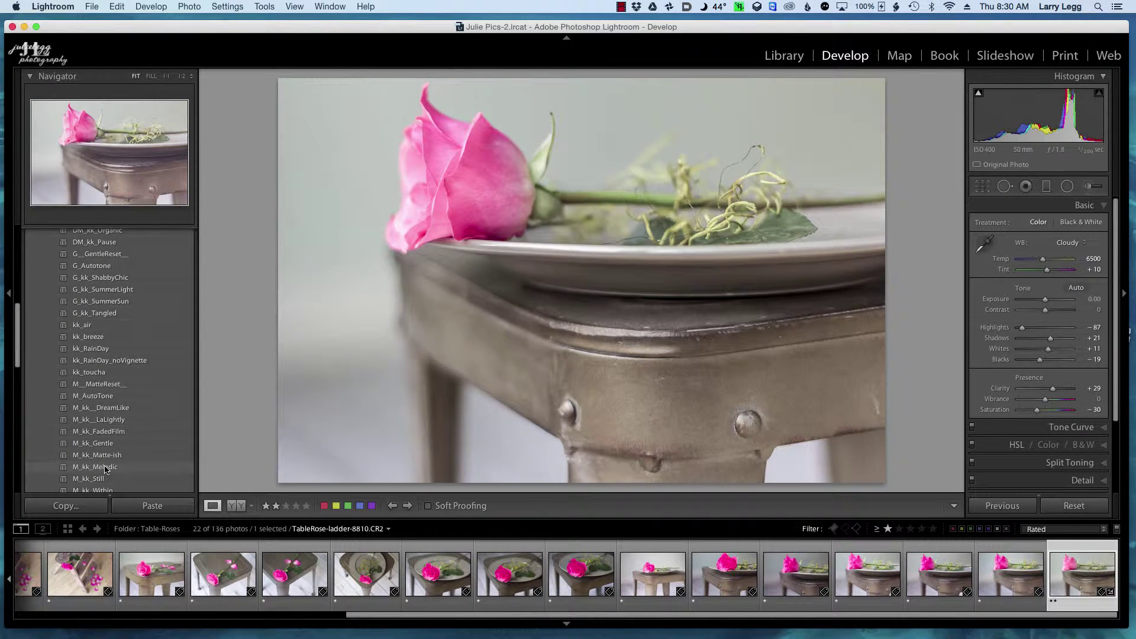
pyautogui.scroll(-1, 107, 470)
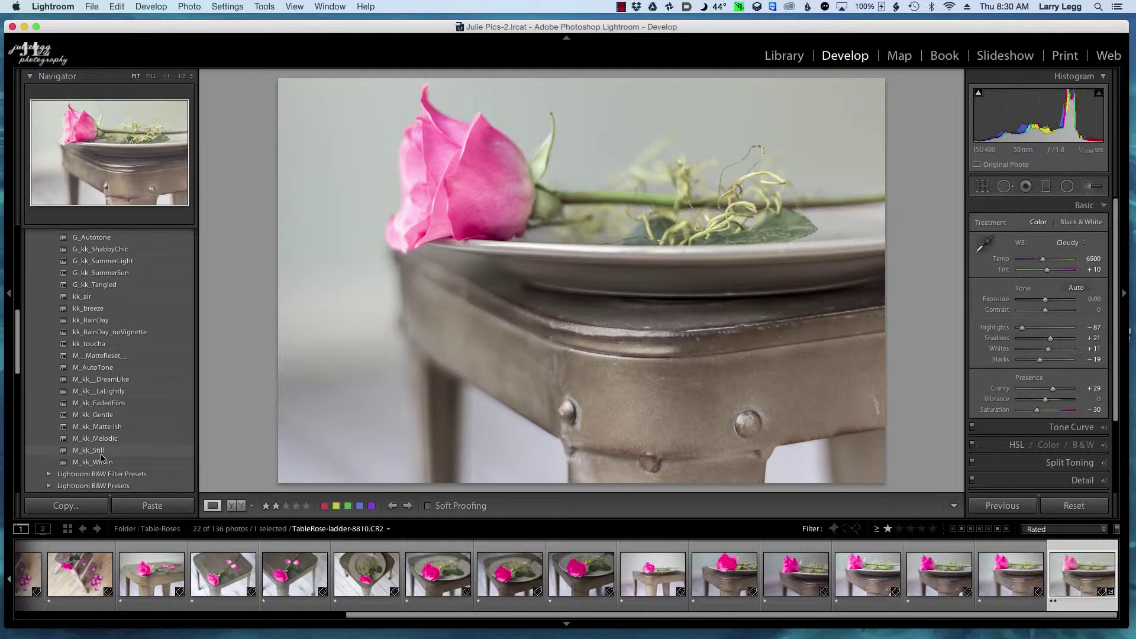
pyautogui.click(104, 463)
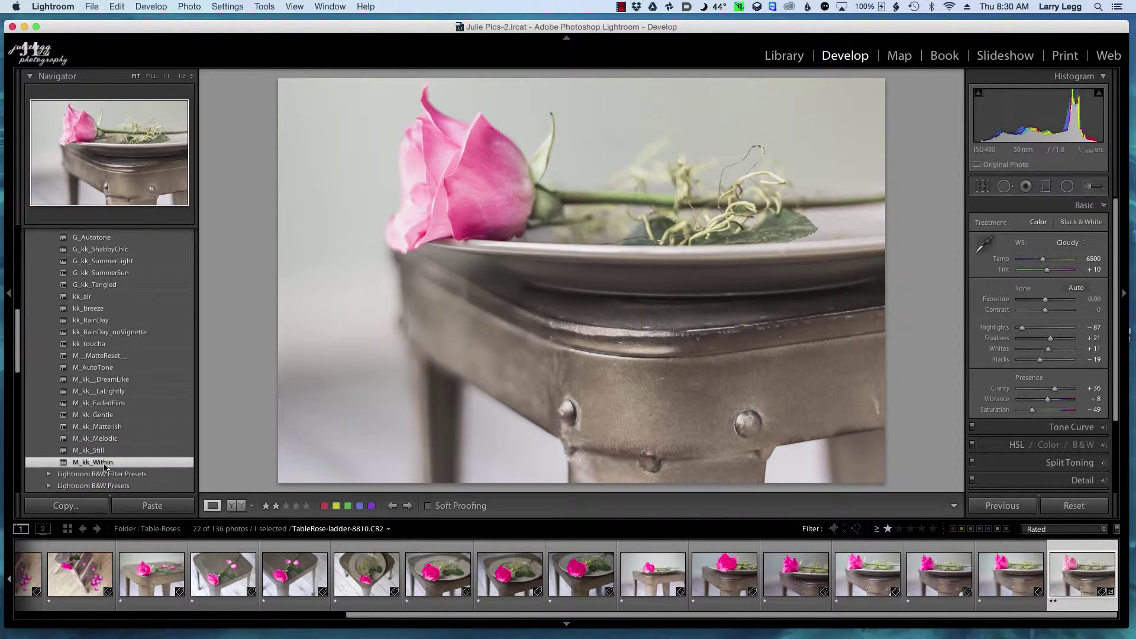
pyautogui.press('super+z')
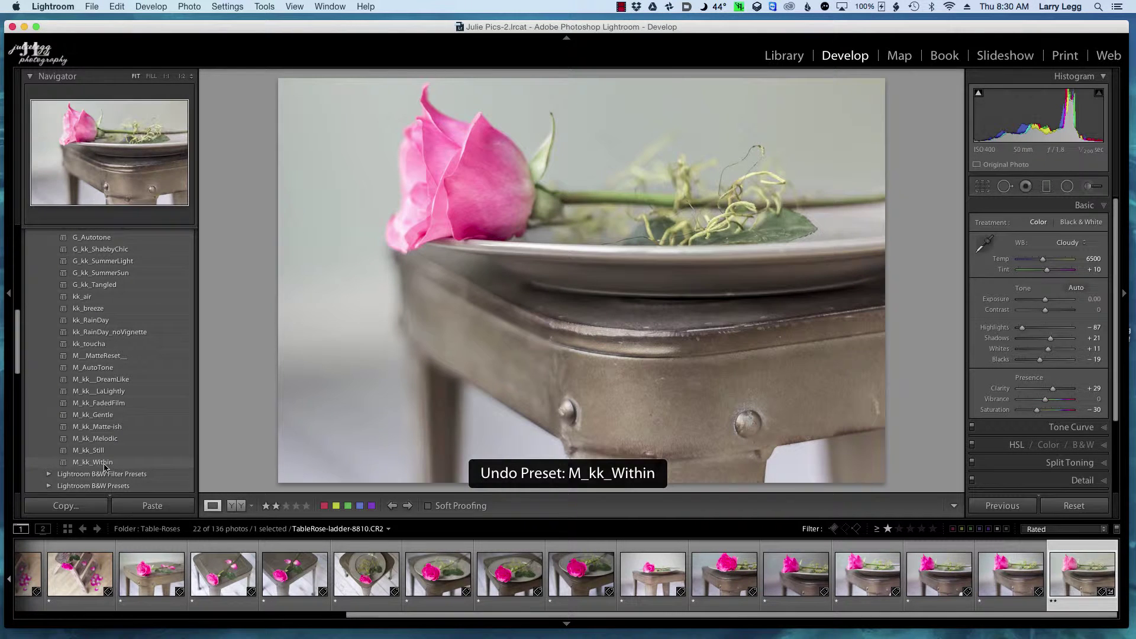
# - Apply the DL_kk_BurntAlmond preset to the rose photo
pyautogui.scroll(10, 107, 409)
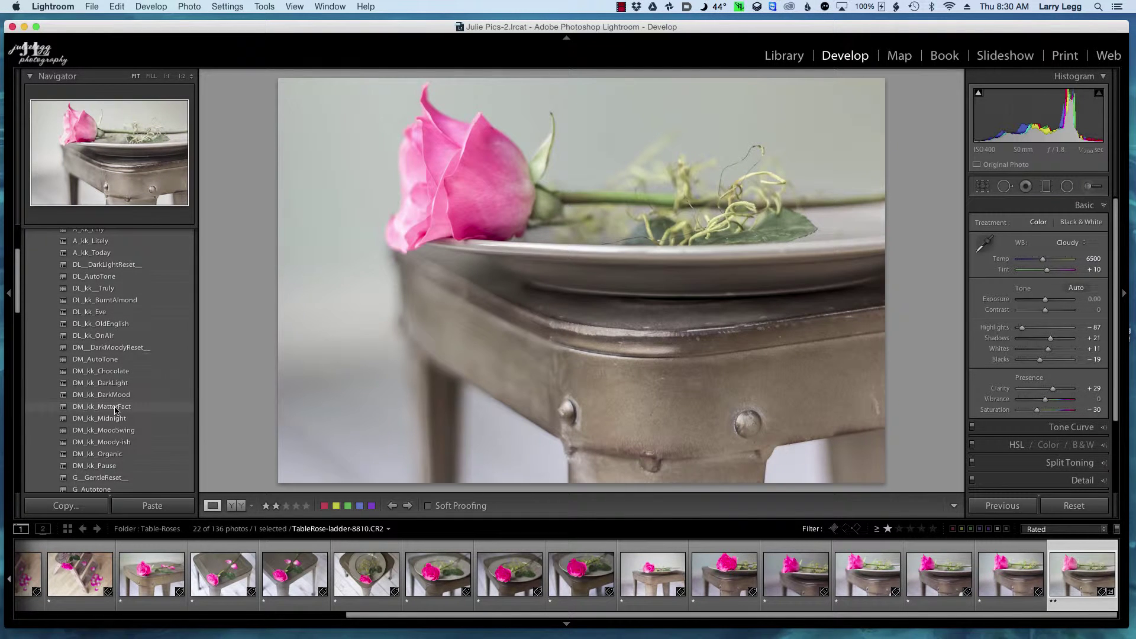
pyautogui.click(115, 300)
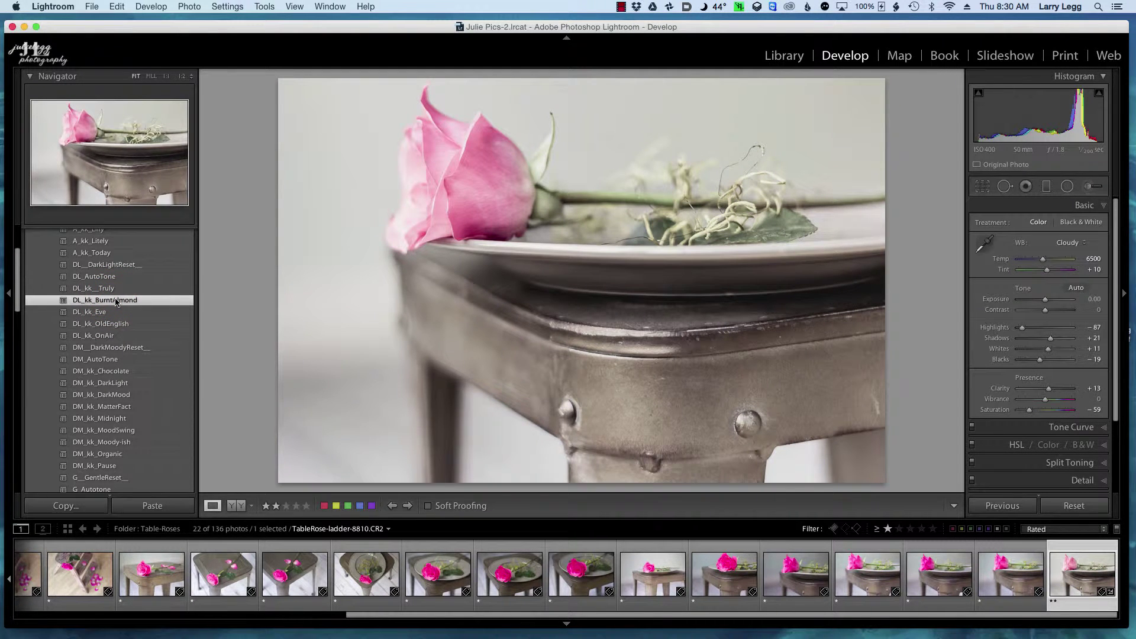
# - Undo the DL_kk_BurntAlmond preset, try DM_kk_MatterFact in its place, and undo that too
pyautogui.press('super+z')
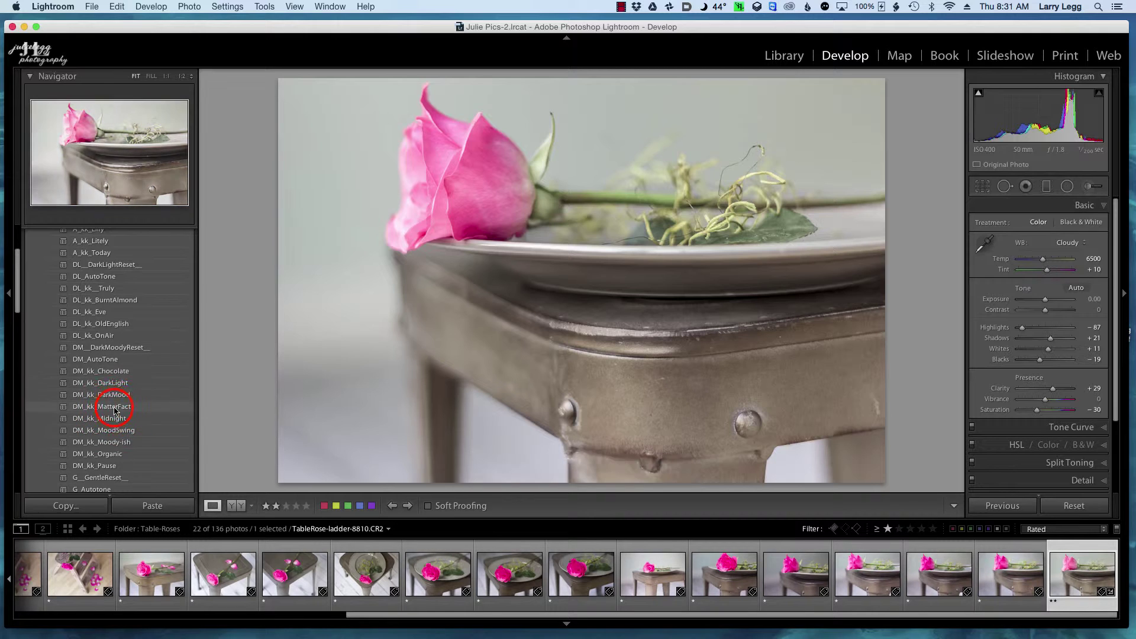
pyautogui.click(114, 407)
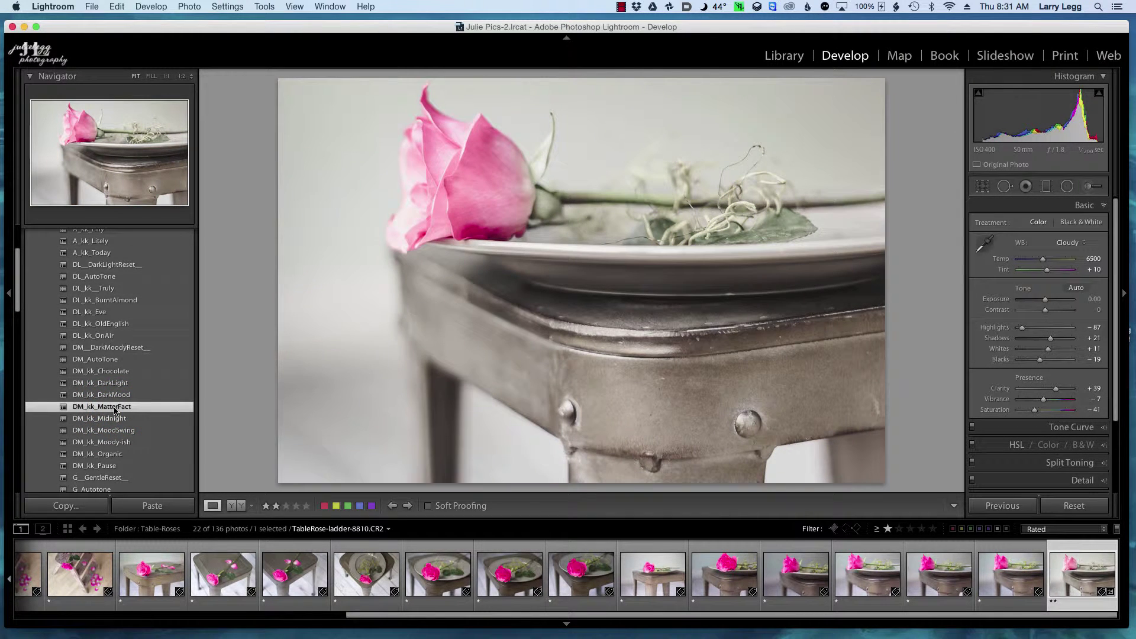
pyautogui.press('super+z')
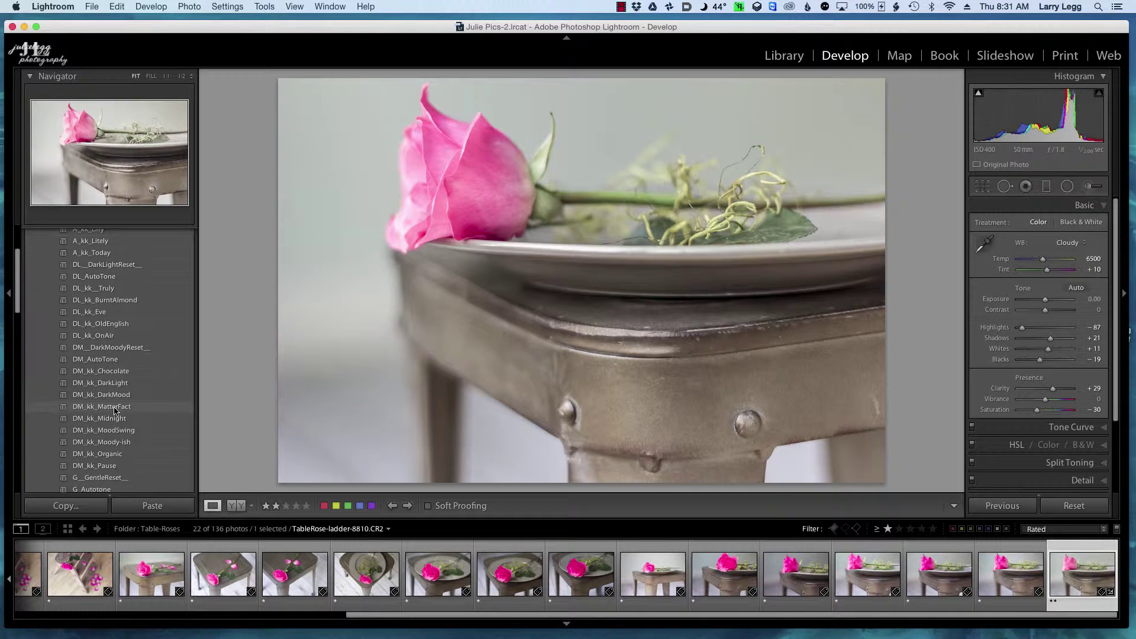
# - Apply and undo the DL_kk_BurntAlmond preset three times to compare its Basic settings with the manual edit
pyautogui.click(121, 301)
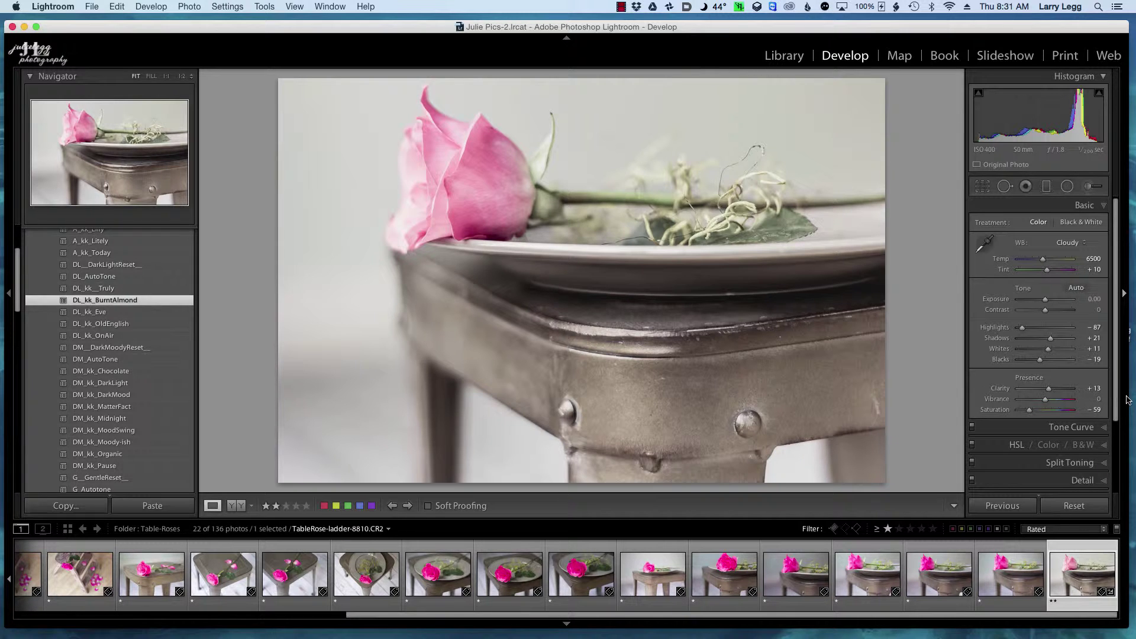
pyautogui.press('super+z')
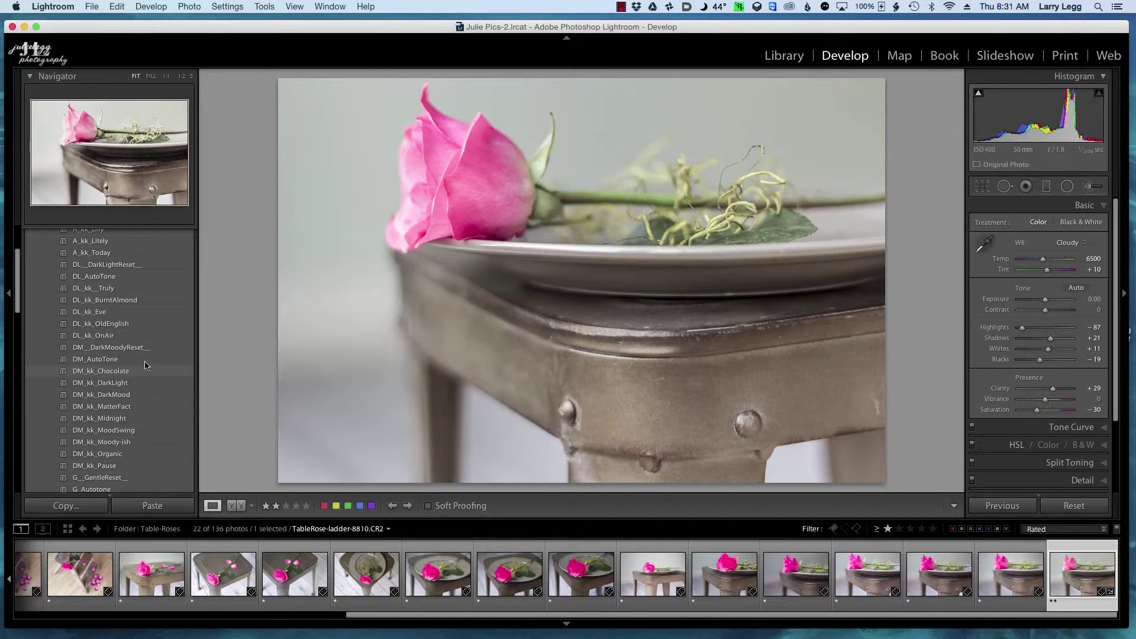
pyautogui.click(119, 301)
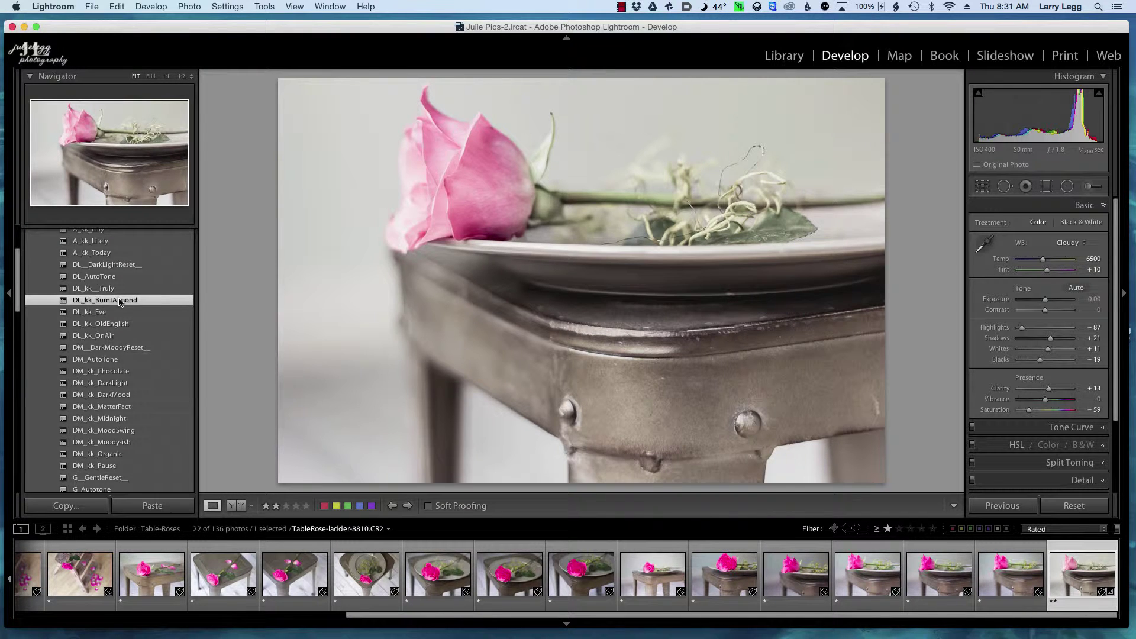
pyautogui.press('super+z')
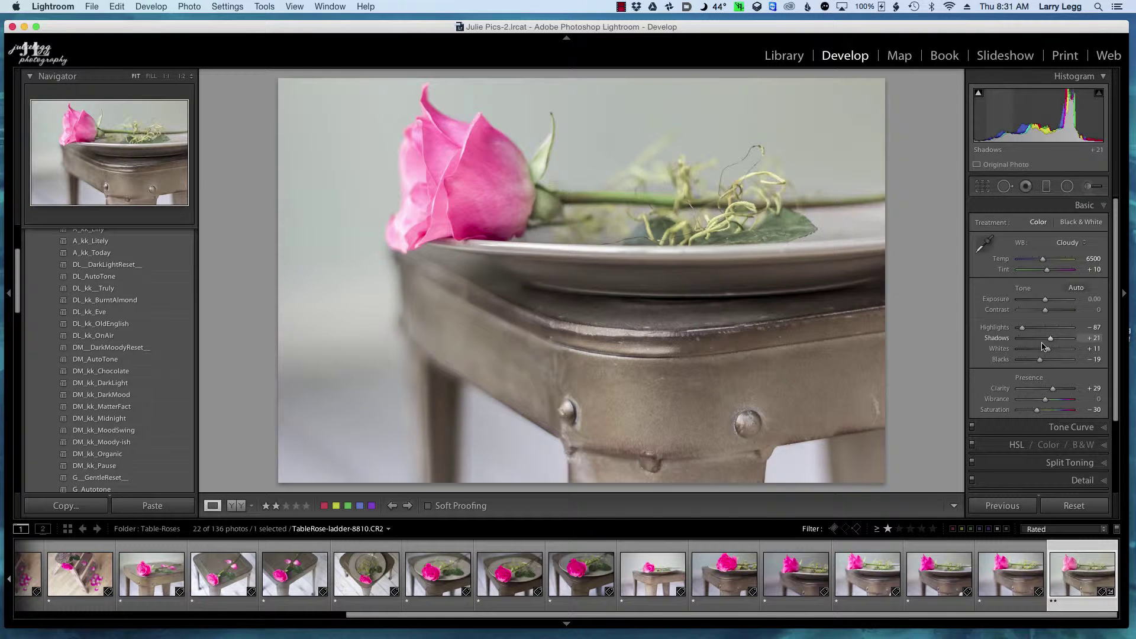
pyautogui.click(124, 300)
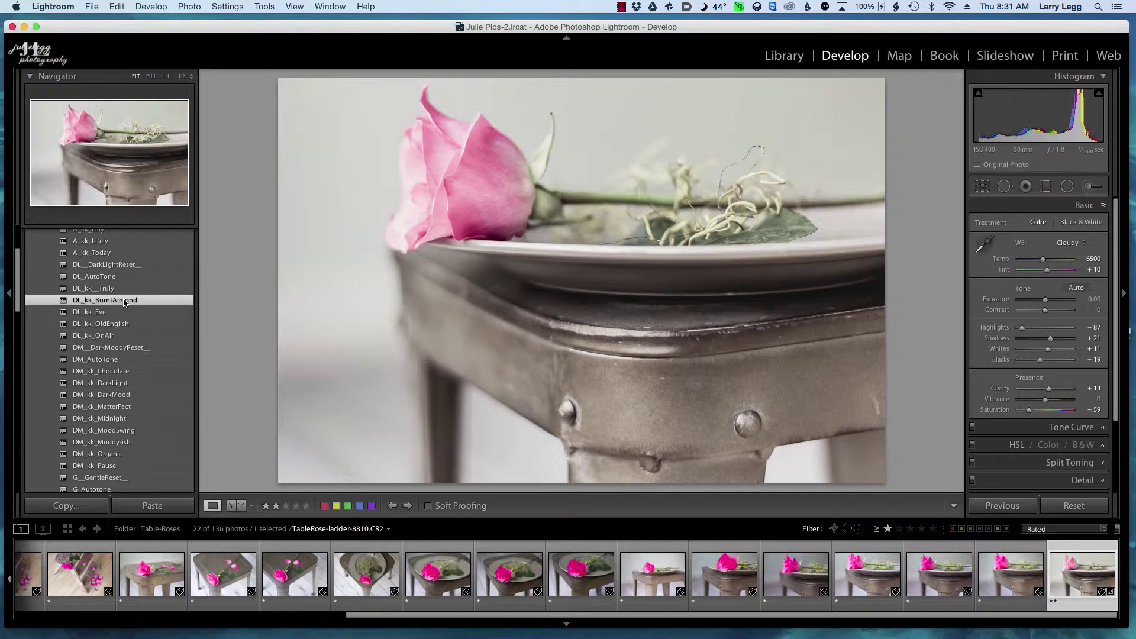
pyautogui.press('super+z')
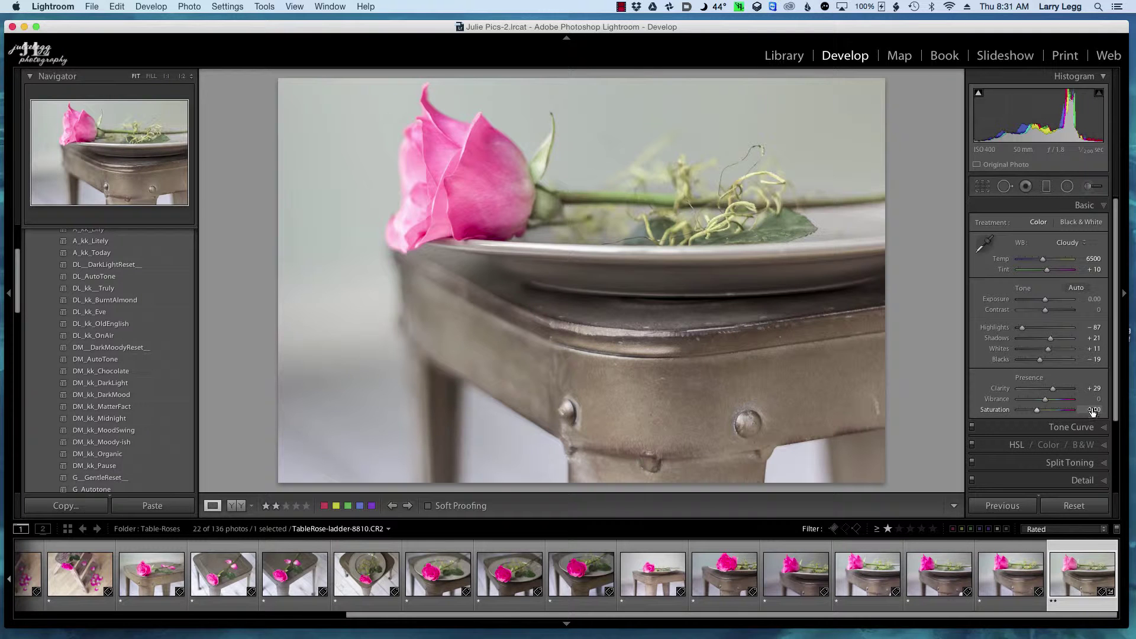
# - Show the Tone Curve settings and apply the DL_kk_BurntAlmond preset to the rose photo
pyautogui.scroll(-2, 1094, 414)
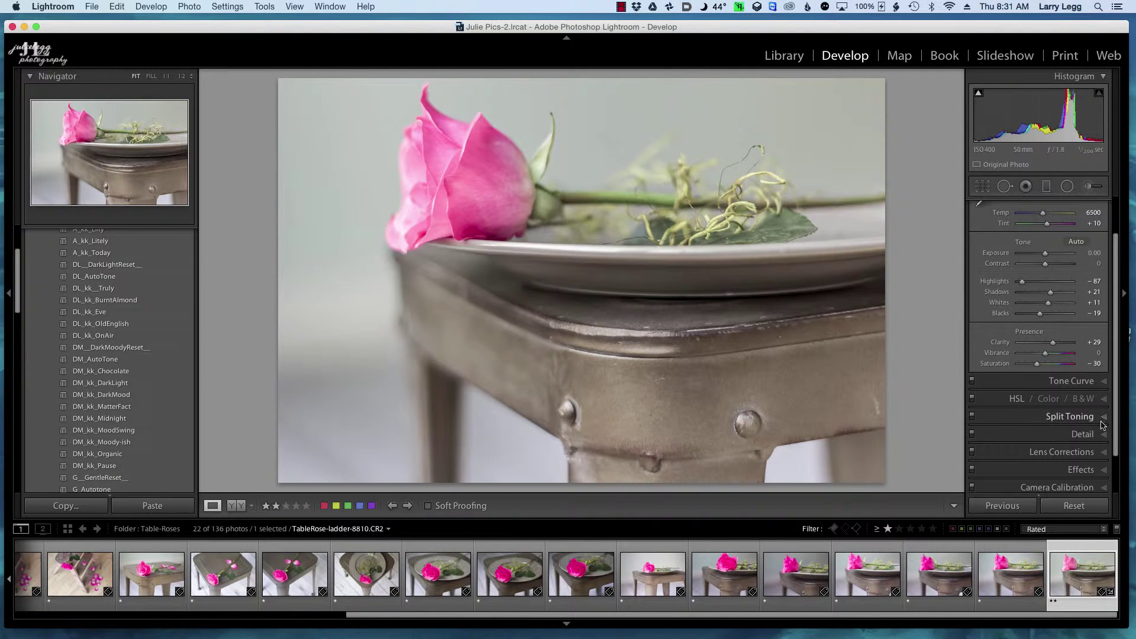
pyautogui.click(1095, 380)
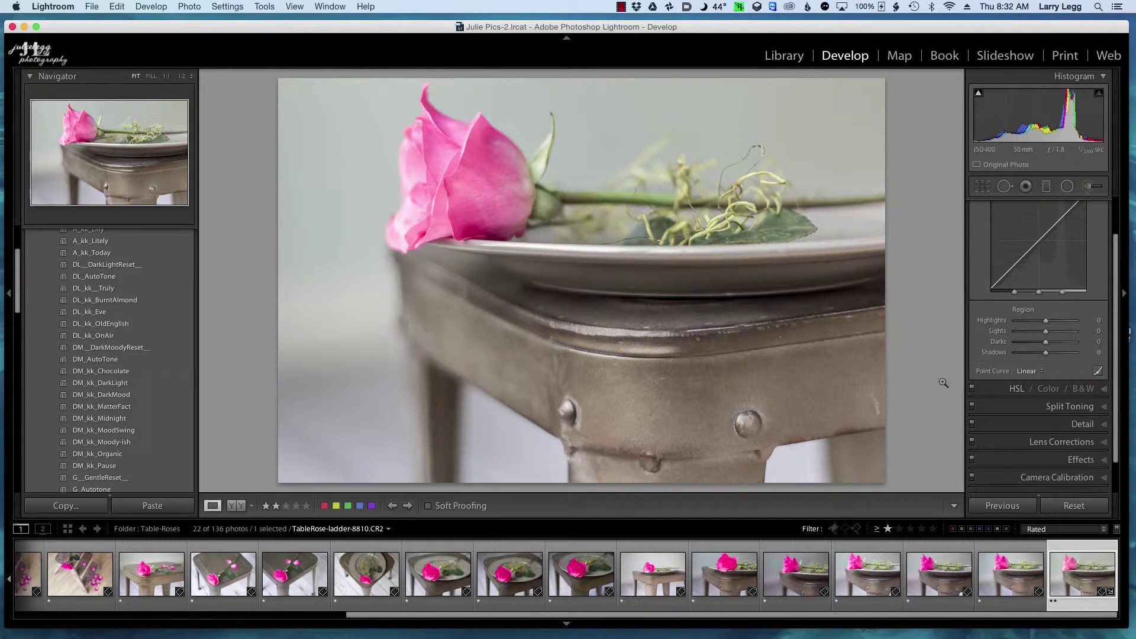
pyautogui.click(128, 301)
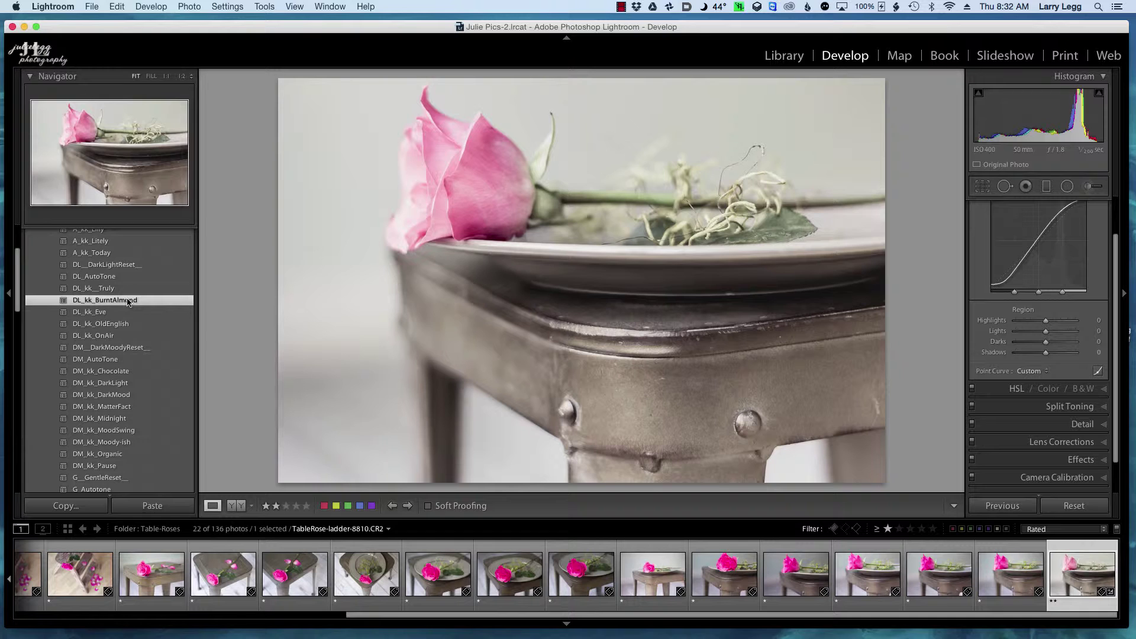
# - Lower the upper part of the tone curve to Highlights -16 and Lights -46
pyautogui.scroll(2, 1094, 345)
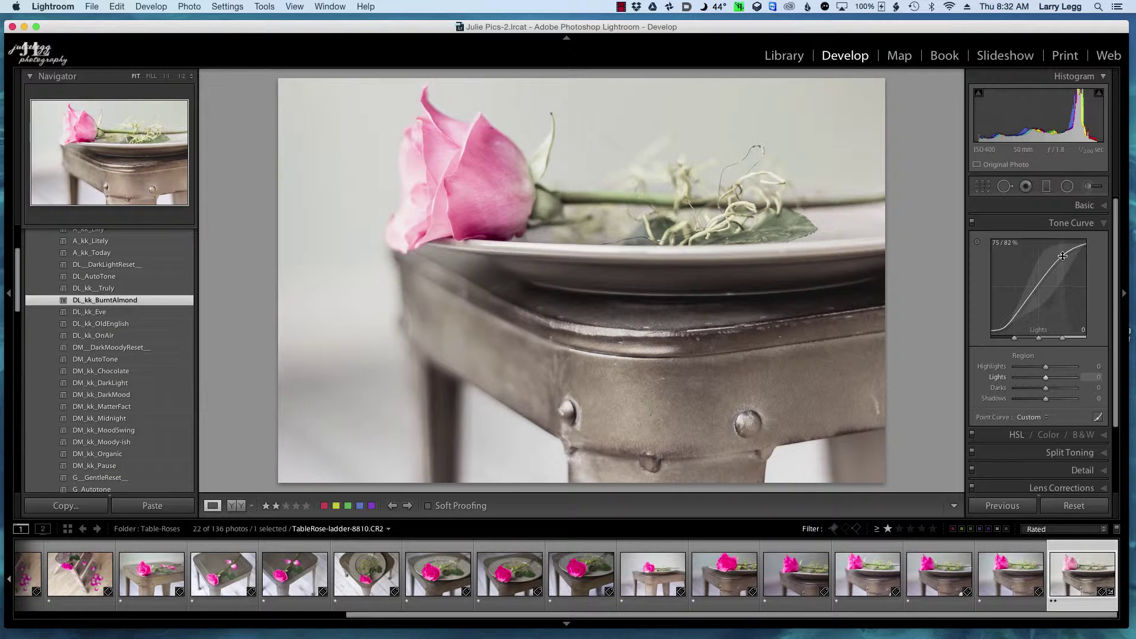
pyautogui.moveTo(1063, 255)
pyautogui.mouseDown()
pyautogui.moveTo(1061, 267)
pyautogui.moveTo(1085, 241)
pyautogui.moveTo(1085, 254)
pyautogui.mouseUp()
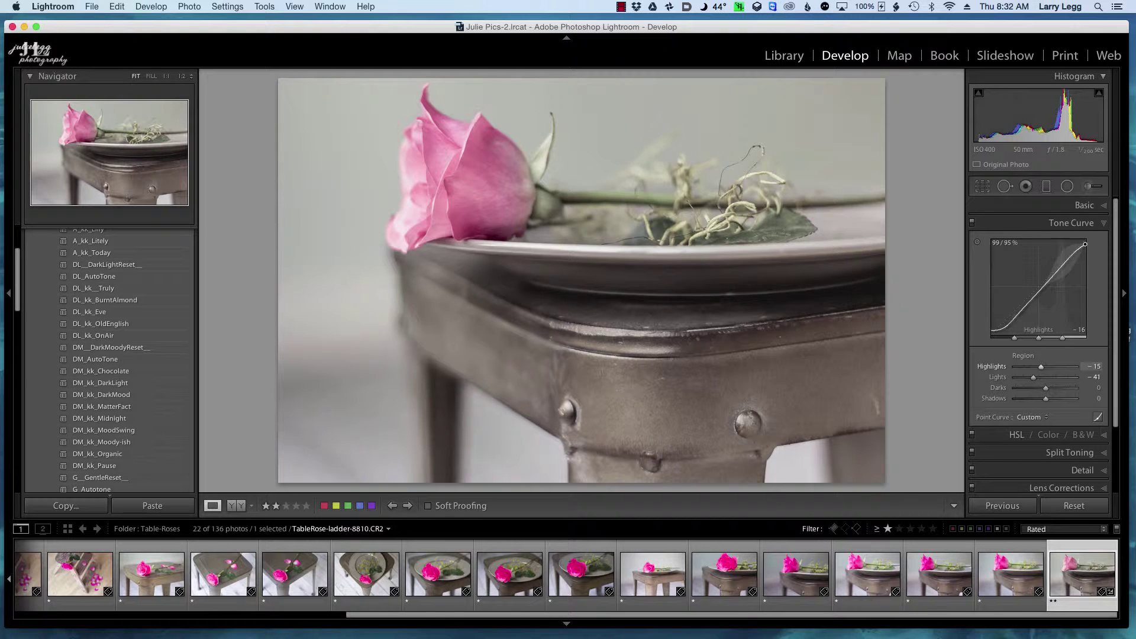
pyautogui.click(1067, 261)
pyautogui.moveTo(1068, 260); pyautogui.dragTo(1067, 260)
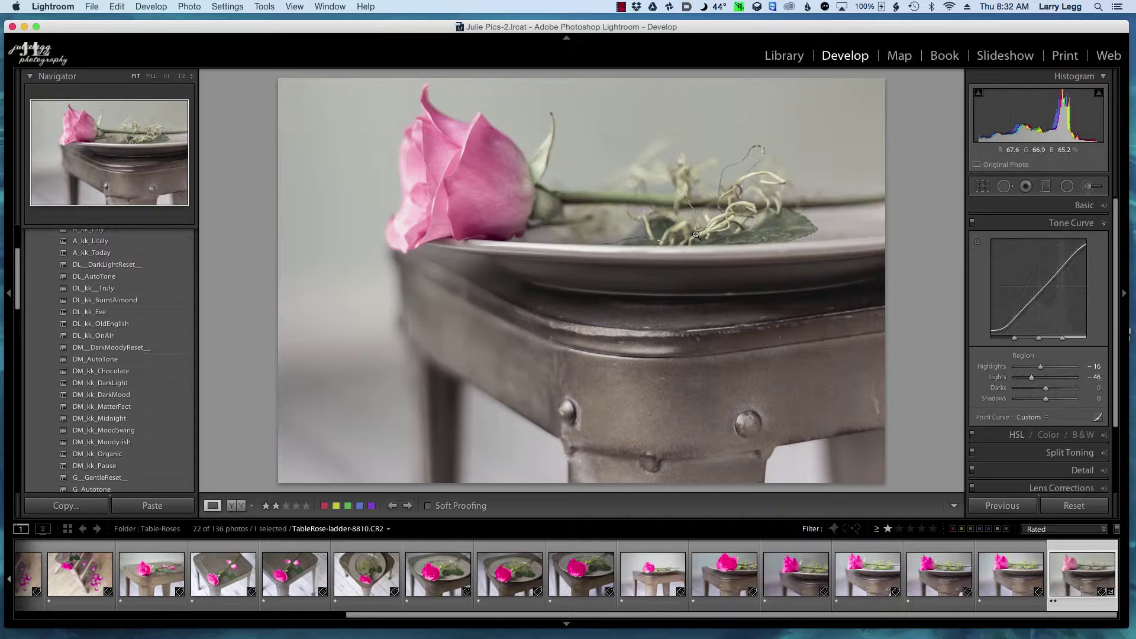
# - Use the tone curve's targeted adjustment on the rose's bright outer petal to lower Highlights to -62
pyautogui.click(977, 242)
pyautogui.click(401, 204)
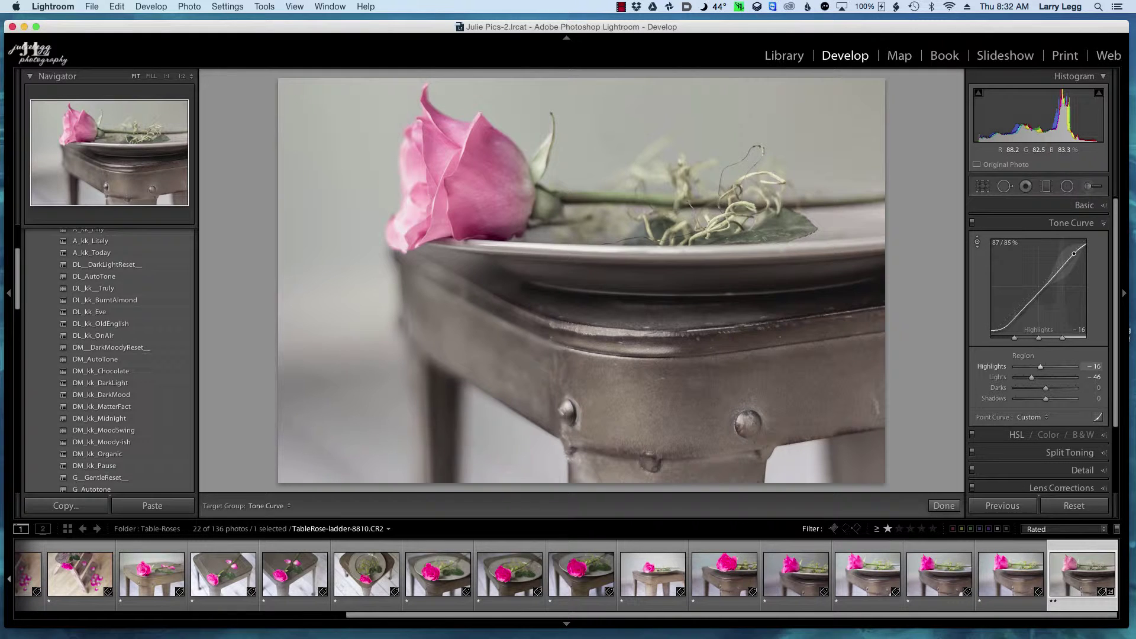
pyautogui.moveTo(402, 205); pyautogui.dragTo(402, 231)
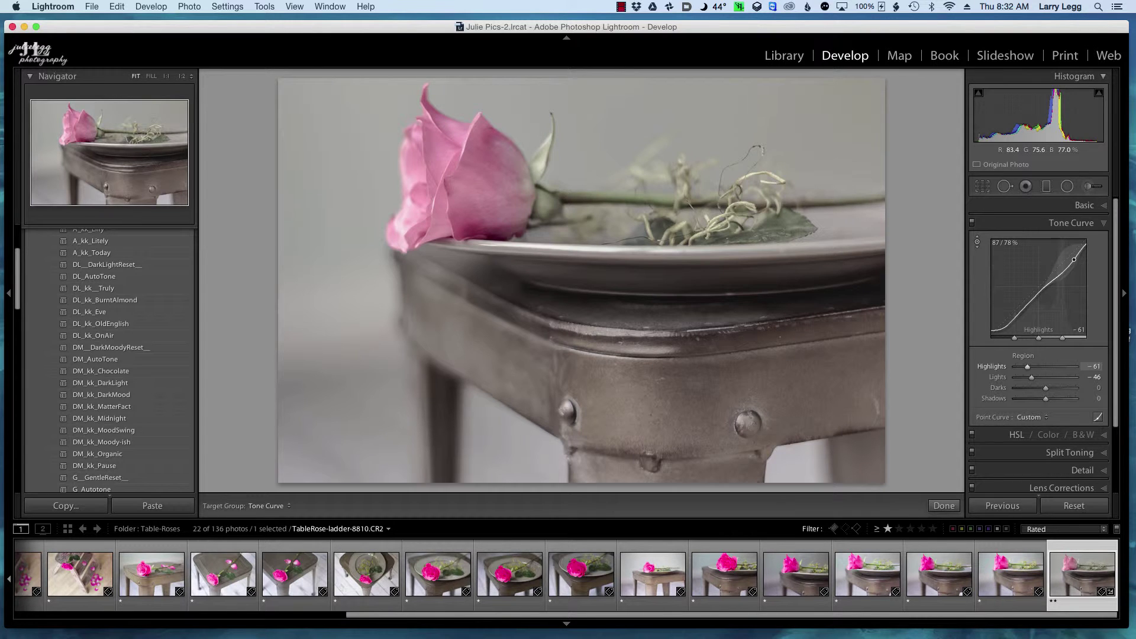
pyautogui.moveTo(401, 231); pyautogui.dragTo(401, 232)
pyautogui.click(394, 222)
pyautogui.moveTo(394, 221)
pyautogui.mouseDown()
pyautogui.moveTo(394, 236)
pyautogui.moveTo(393, 223)
pyautogui.mouseUp()
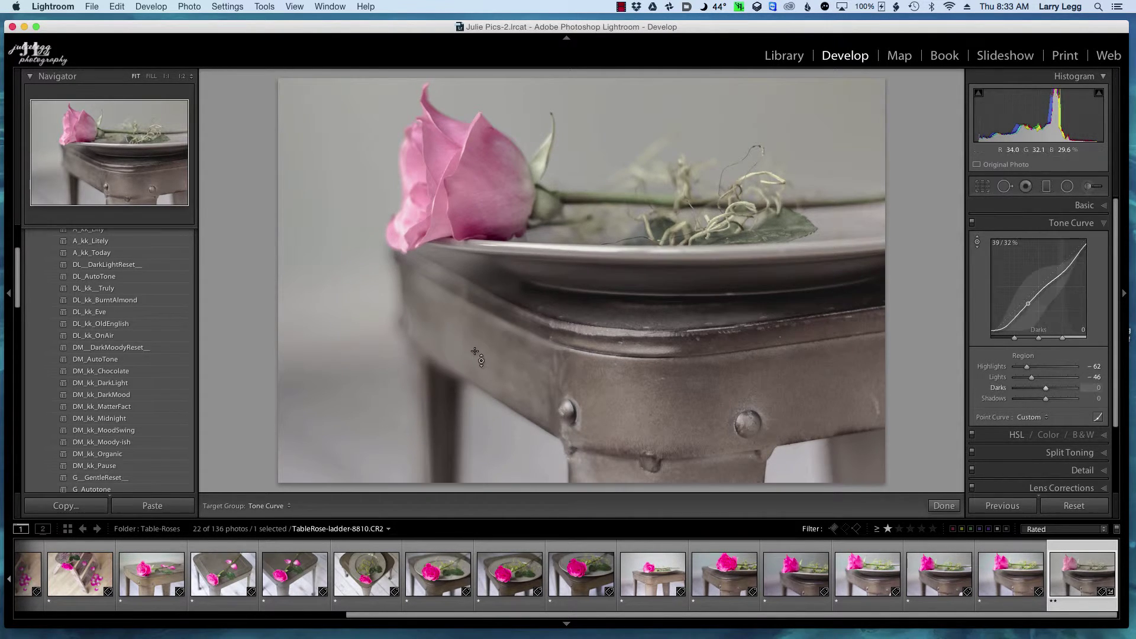
# - Compare the latest Highlight Tones edit with the earlier Light Tones state in the edit history, ending on the latest state
pyautogui.scroll(5, 39, 250)
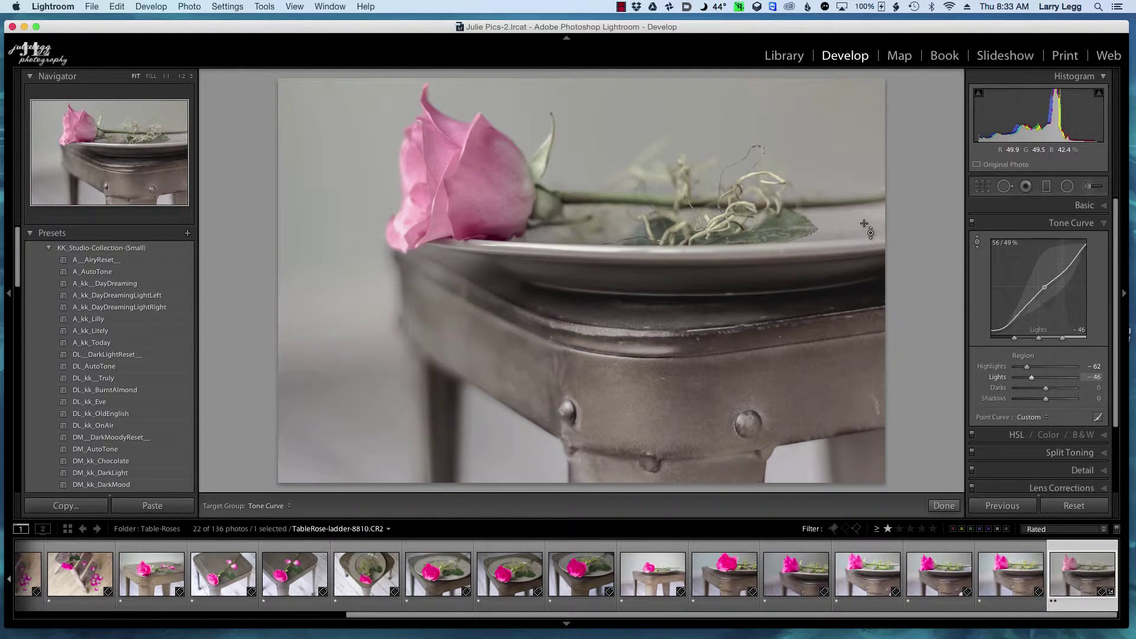
pyautogui.click(978, 243)
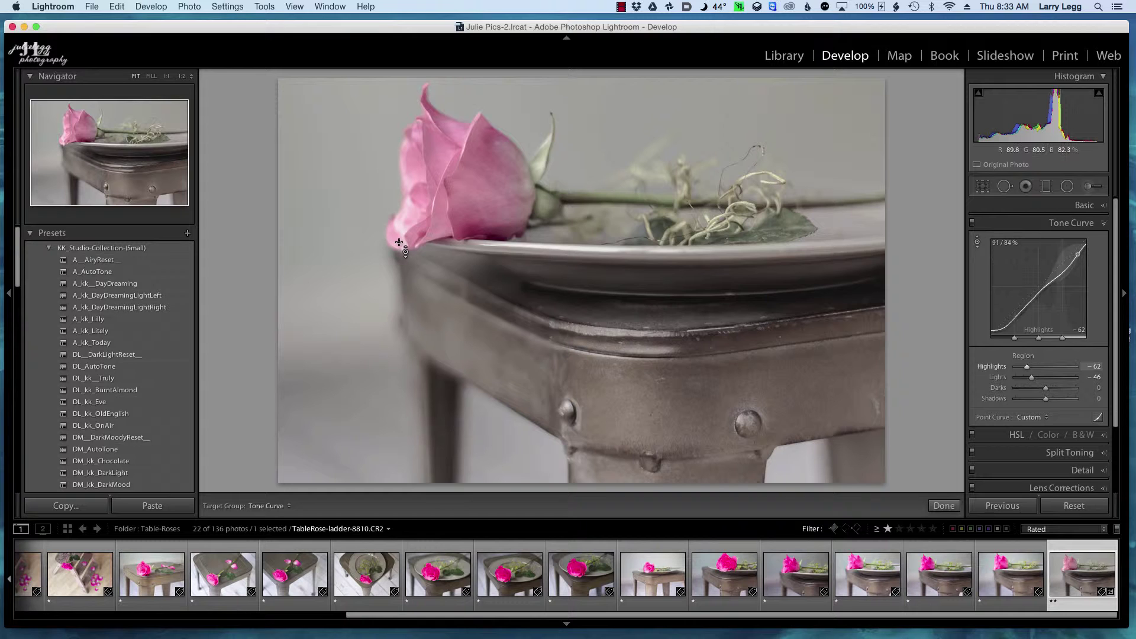
pyautogui.click(30, 234)
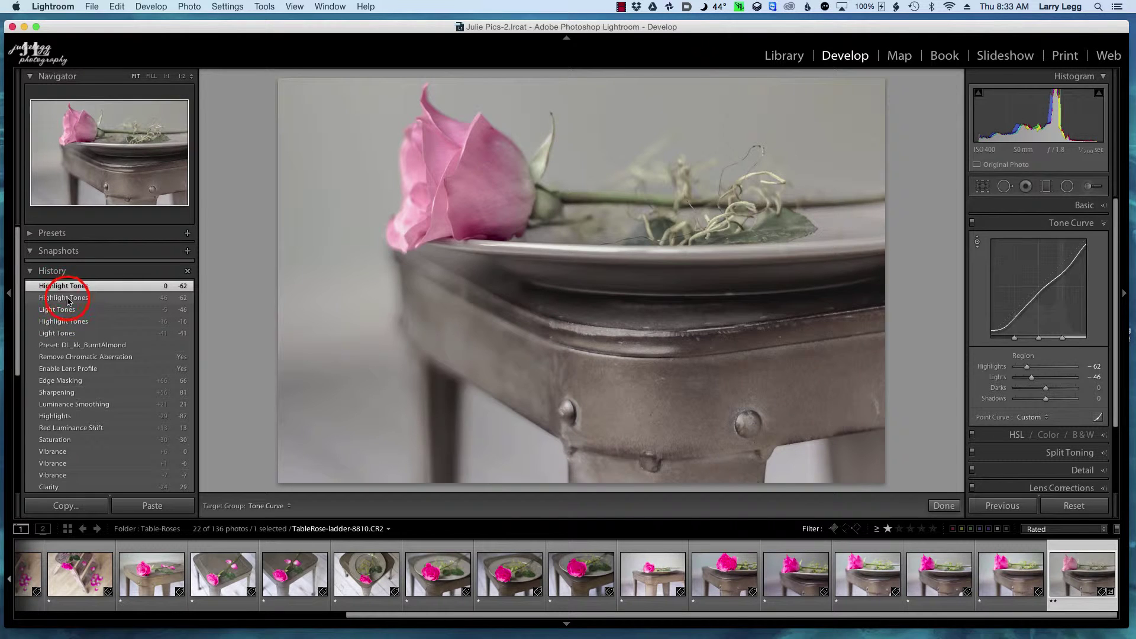
pyautogui.click(67, 299)
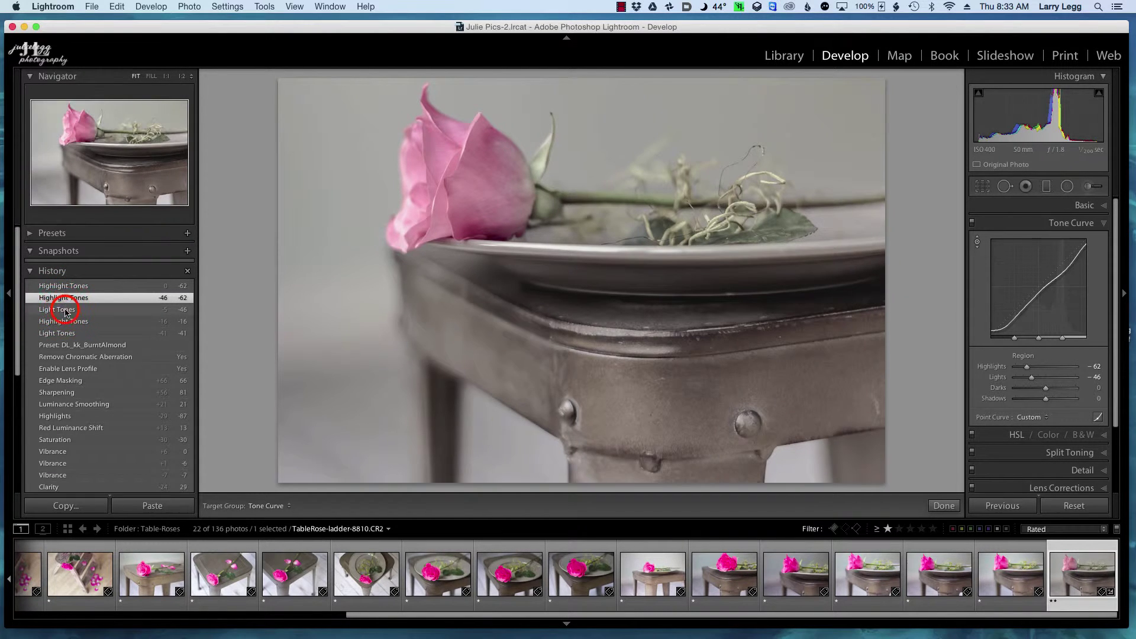
pyautogui.click(66, 310)
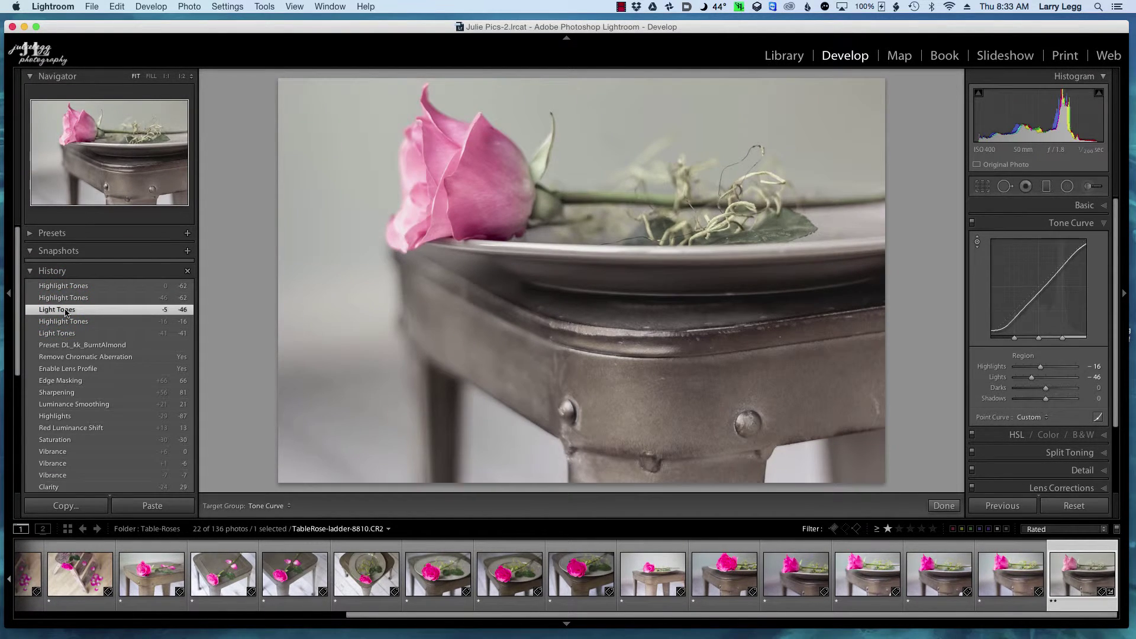
pyautogui.click(67, 286)
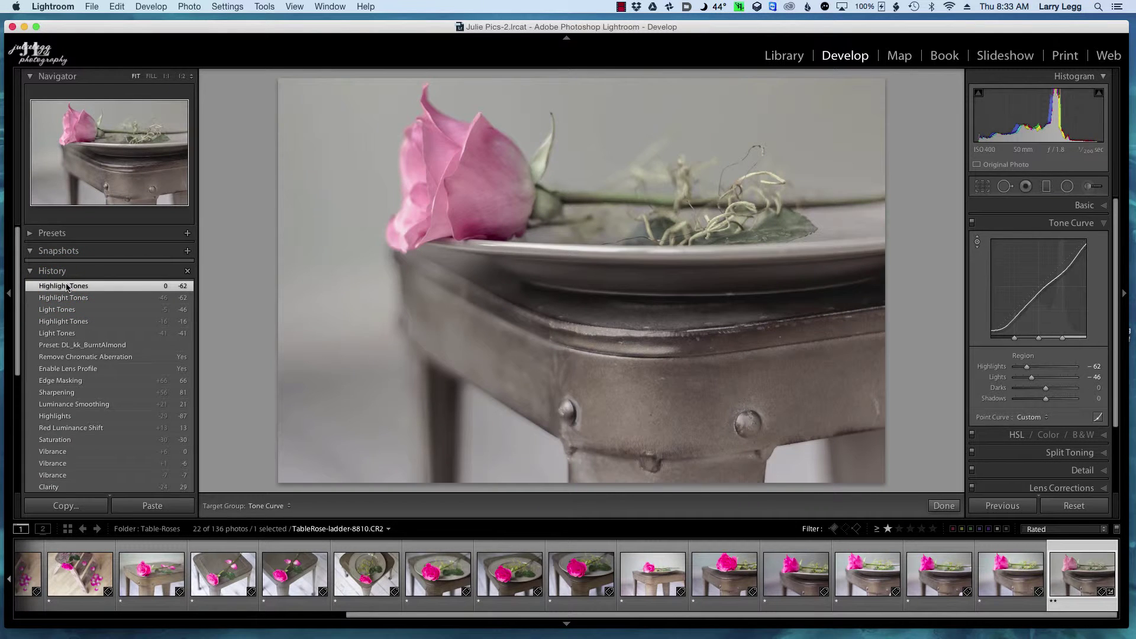
pyautogui.click(65, 310)
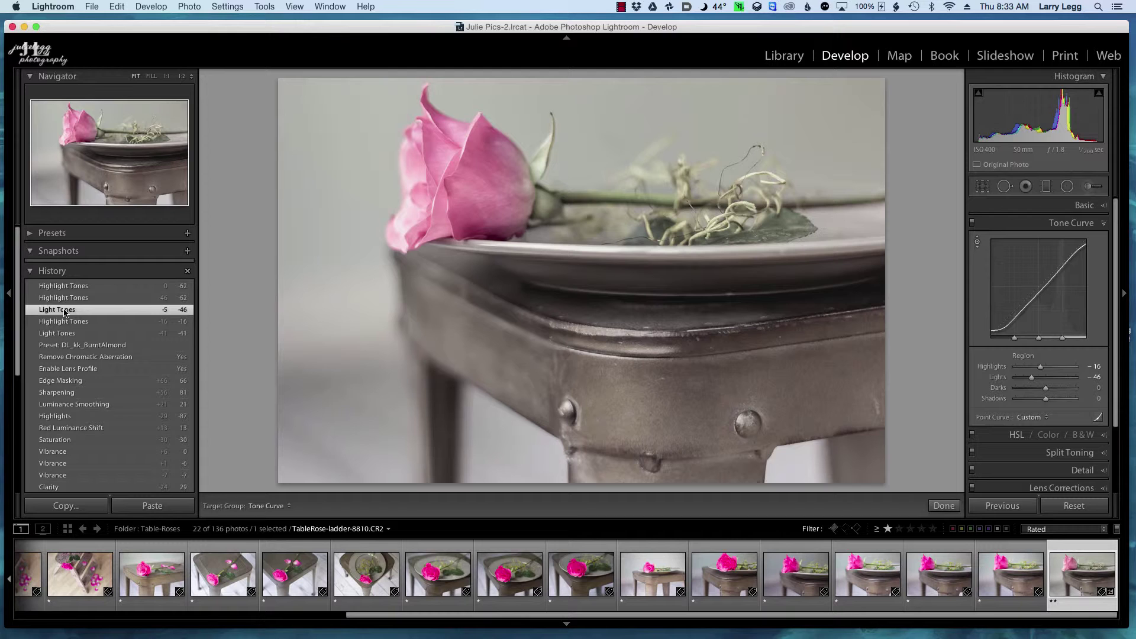
pyautogui.click(66, 287)
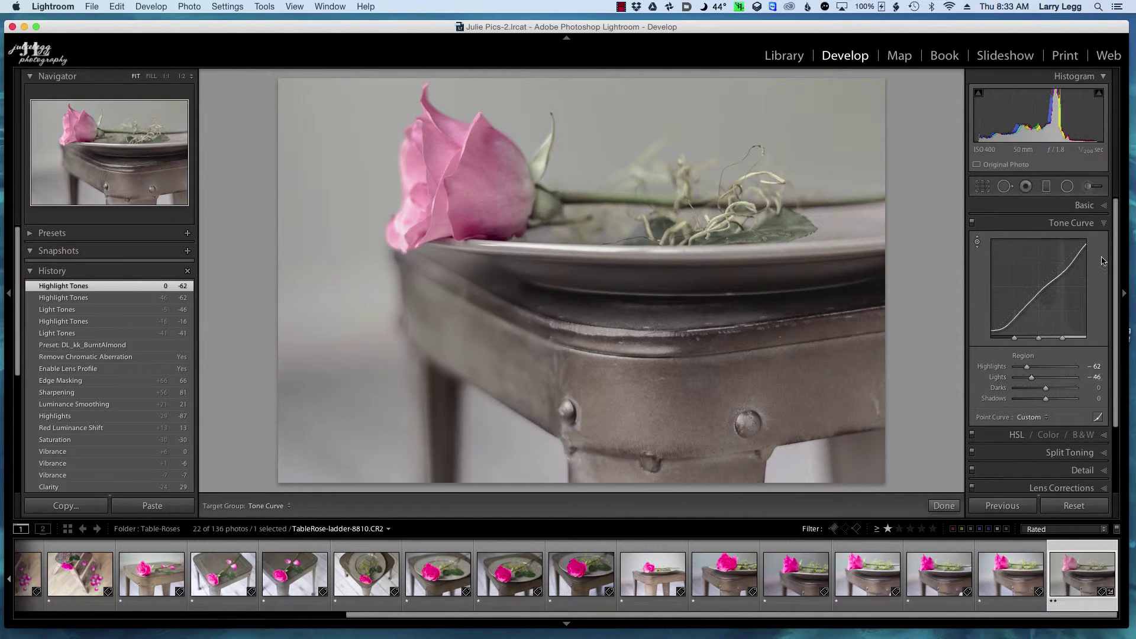
# - Raise the tone curve's Lights to -38 and close the Tone Curve settings
pyautogui.moveTo(1068, 270); pyautogui.dragTo(1064, 267)
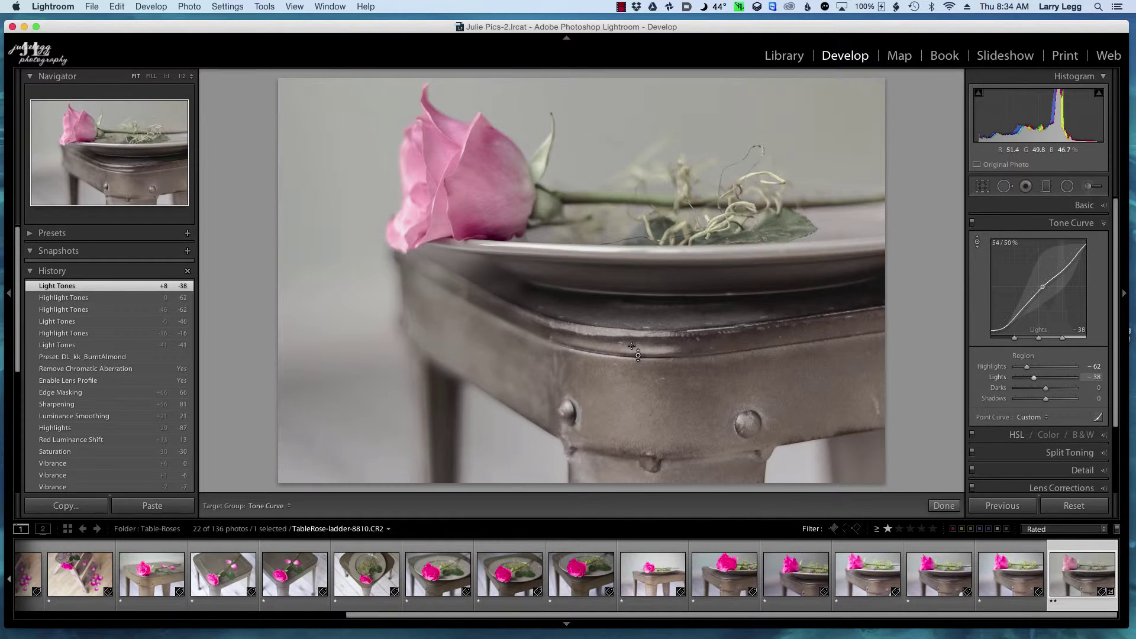
pyautogui.click(1101, 226)
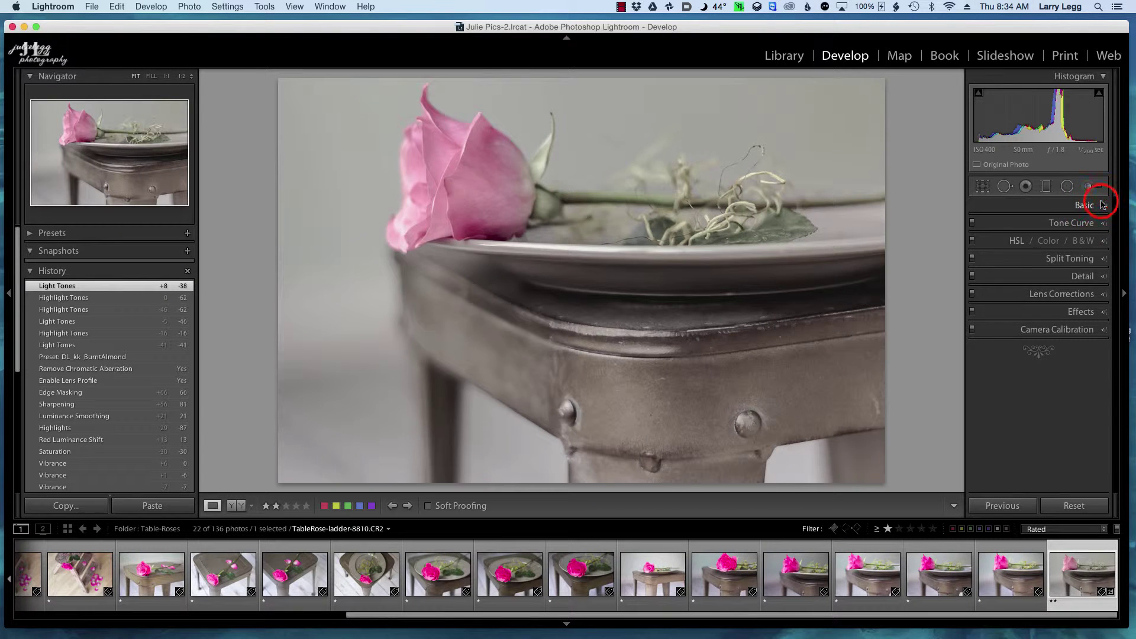
# - Raise the photo's Saturation to -47 in the Basic adjustments, checking the HSL luminance settings along the way
pyautogui.click(1094, 205)
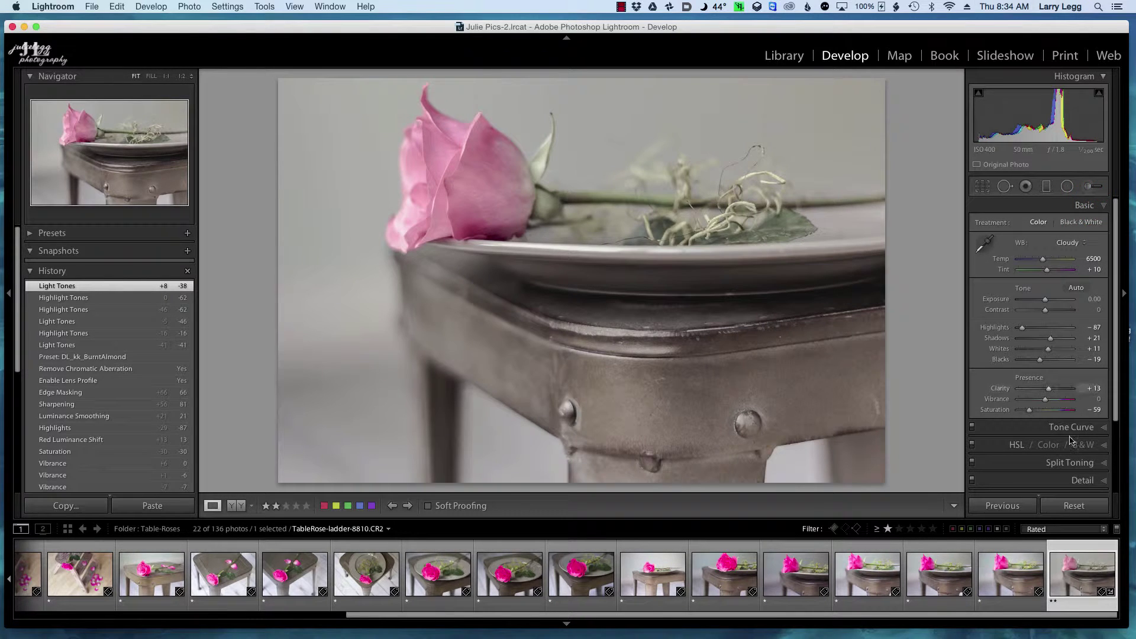
pyautogui.click(1029, 412)
pyautogui.moveTo(1029, 413); pyautogui.dragTo(1030, 413)
pyautogui.moveTo(1031, 413); pyautogui.dragTo(1030, 413)
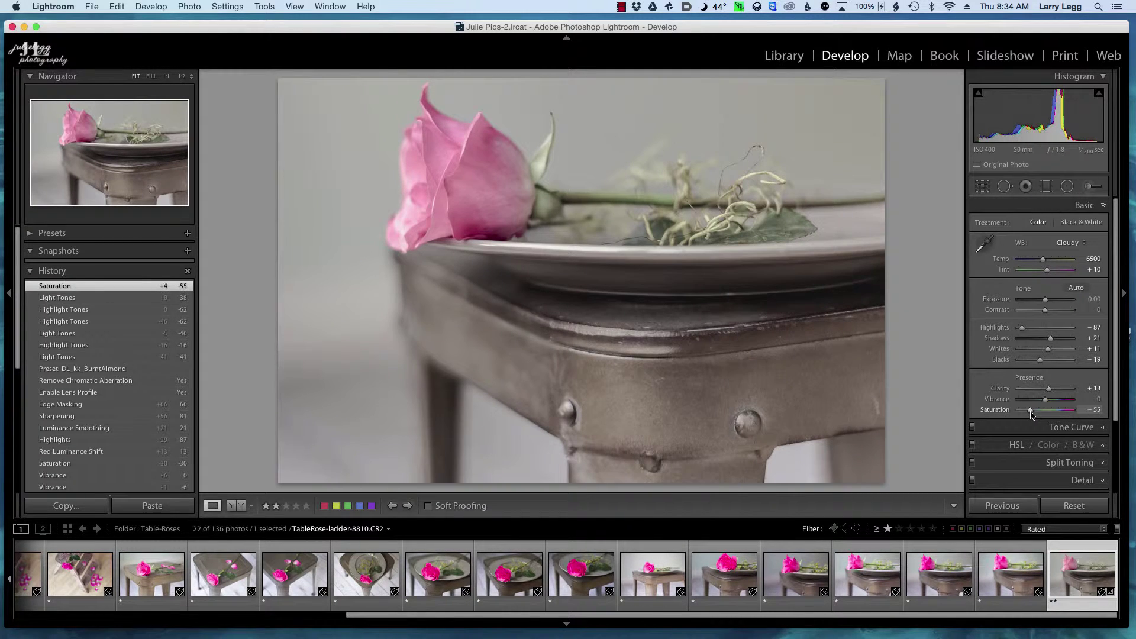
pyautogui.click(1103, 444)
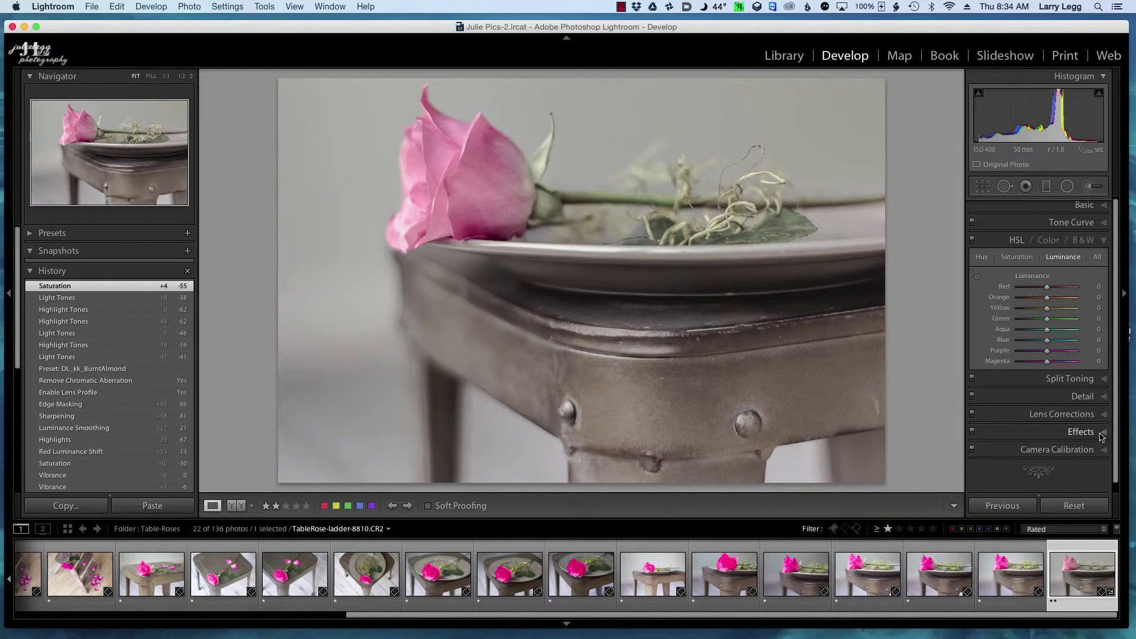
pyautogui.click(1094, 205)
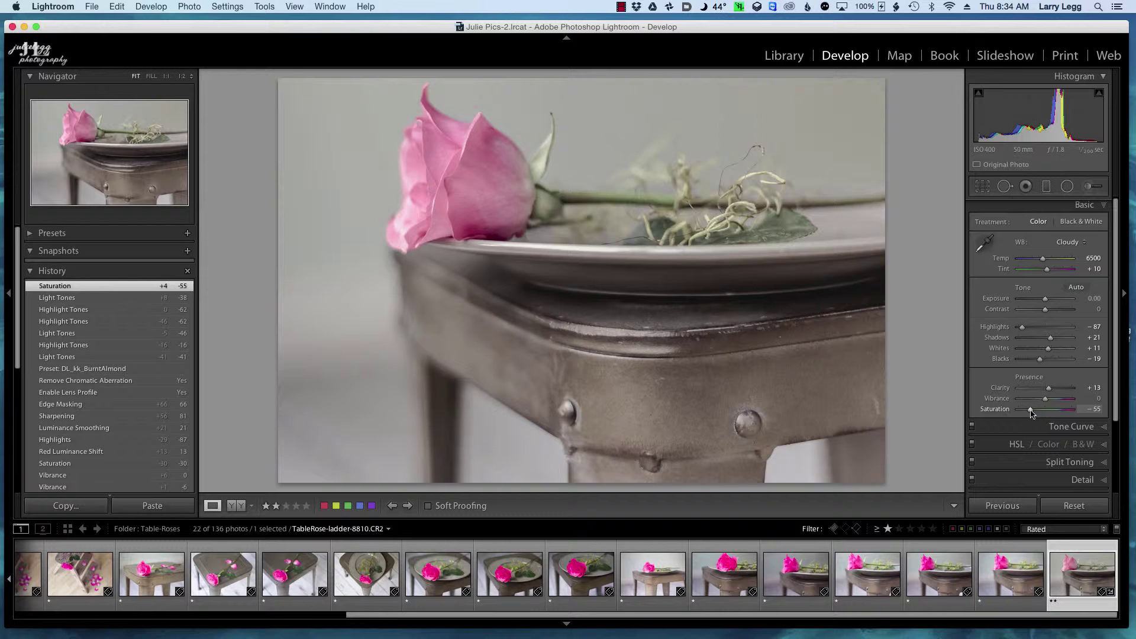
pyautogui.moveTo(1031, 411); pyautogui.dragTo(1033, 412)
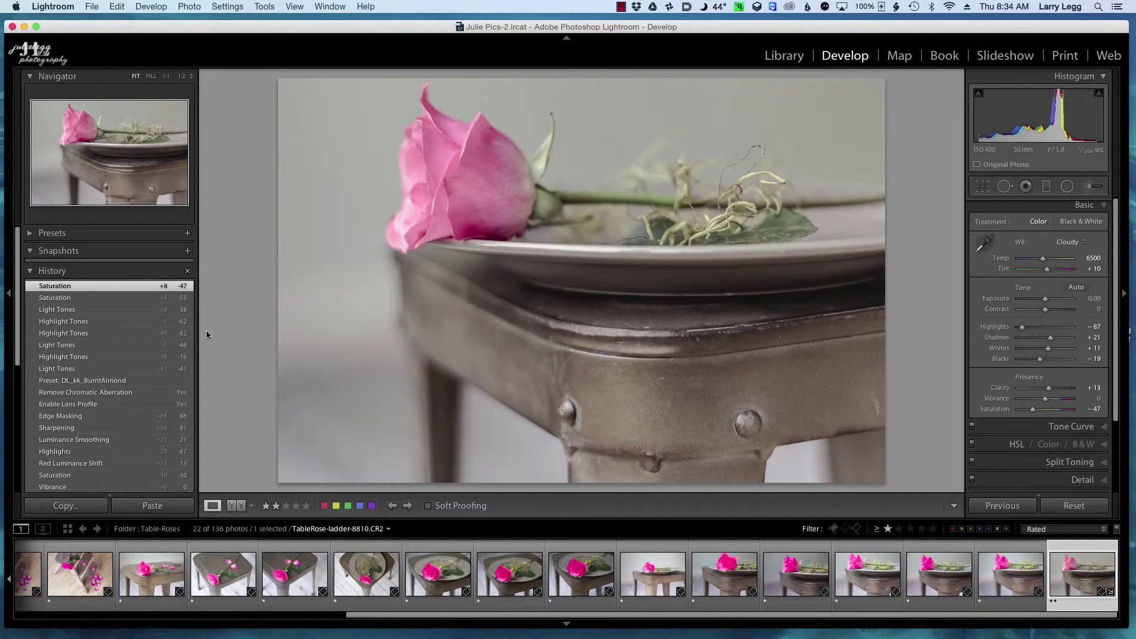
# - Collapse the edit history and place a small radial filter with Feather 74 and Invert Mask on the rose's pale lower outer petal
pyautogui.click(32, 272)
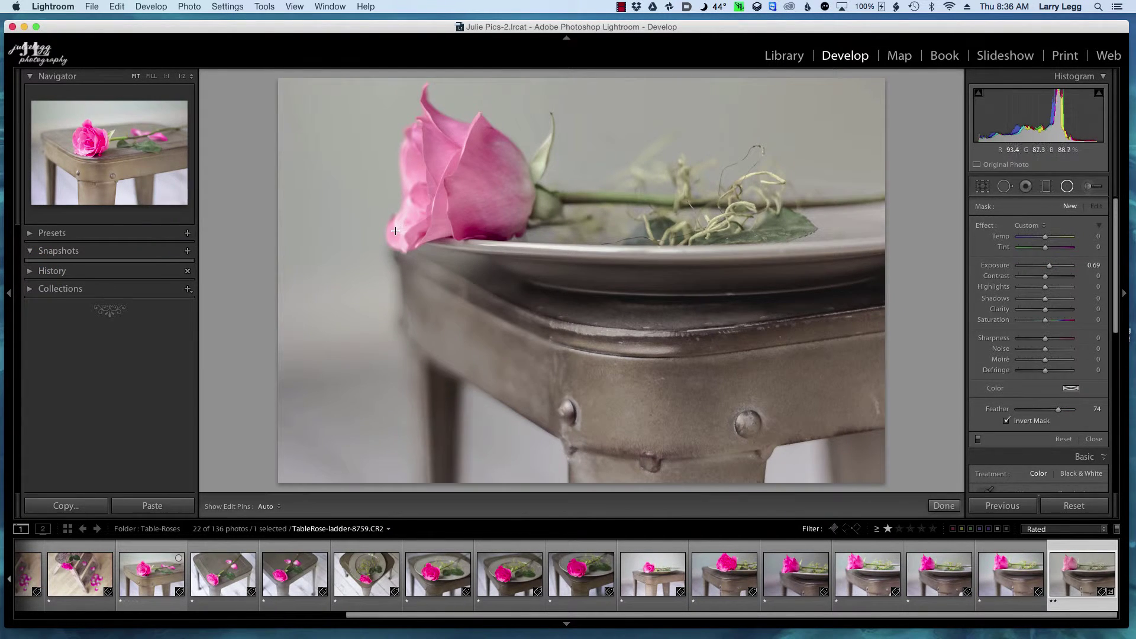
pyautogui.moveTo(417, 27)
pyautogui.mouseDown()
pyautogui.moveTo(436, 37)
pyautogui.moveTo(421, 32)
pyautogui.mouseUp()
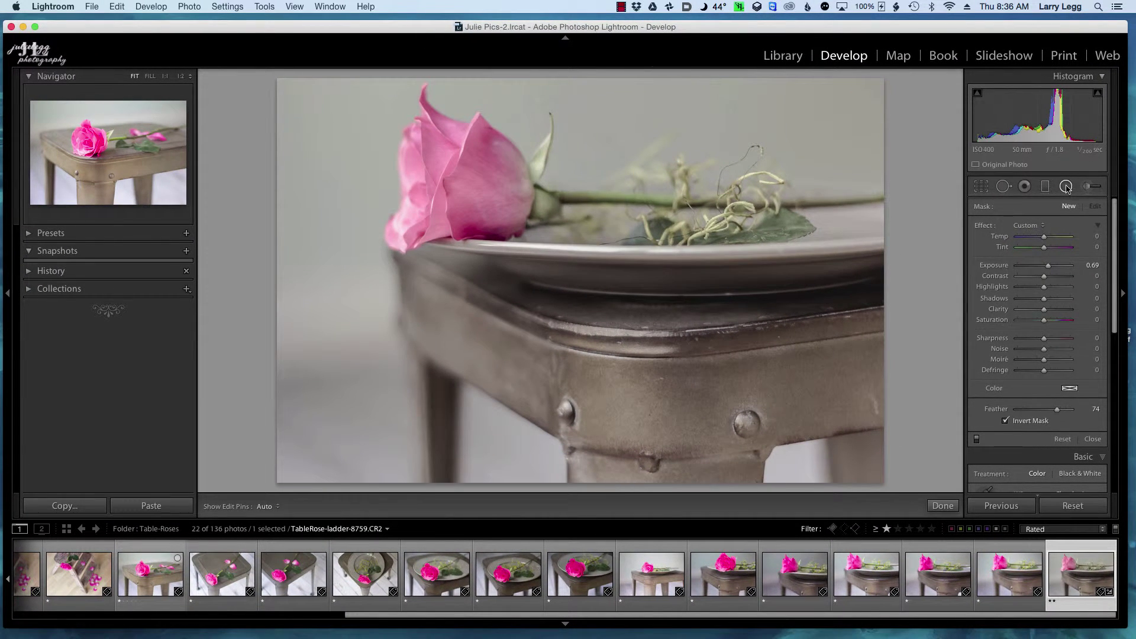
pyautogui.click(396, 226)
pyautogui.moveTo(398, 226); pyautogui.dragTo(390, 217)
pyautogui.click(398, 223)
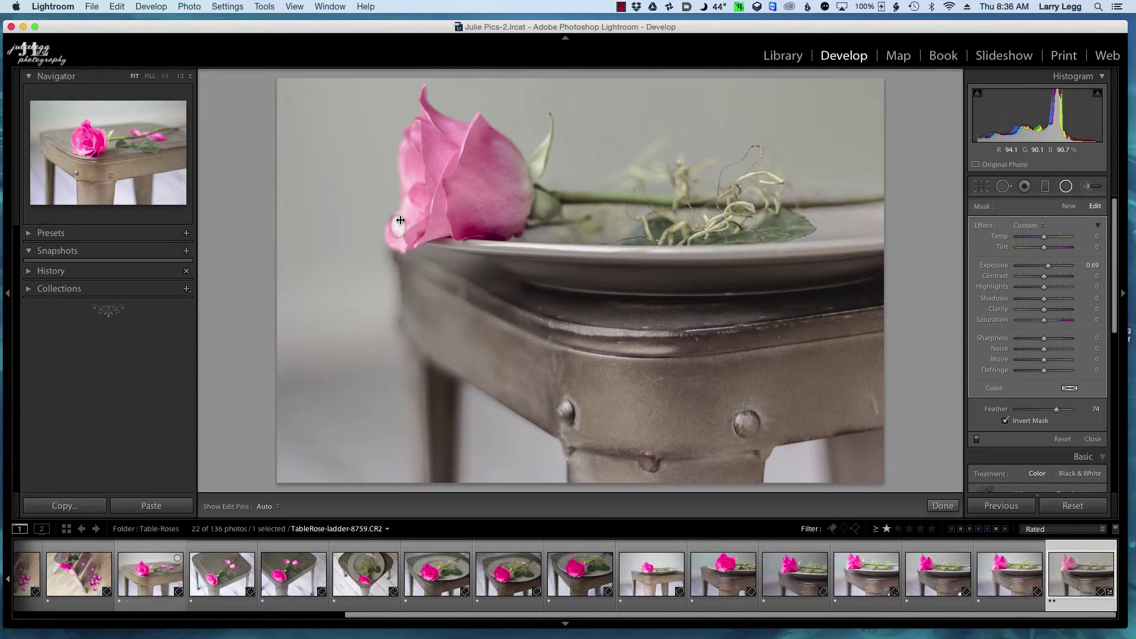
pyautogui.moveTo(397, 223); pyautogui.dragTo(399, 223)
# - Set the petal-edge radial filter's Exposure to -0.38 and compare the photo with the filter off and on
pyautogui.doubleClick(1046, 265)
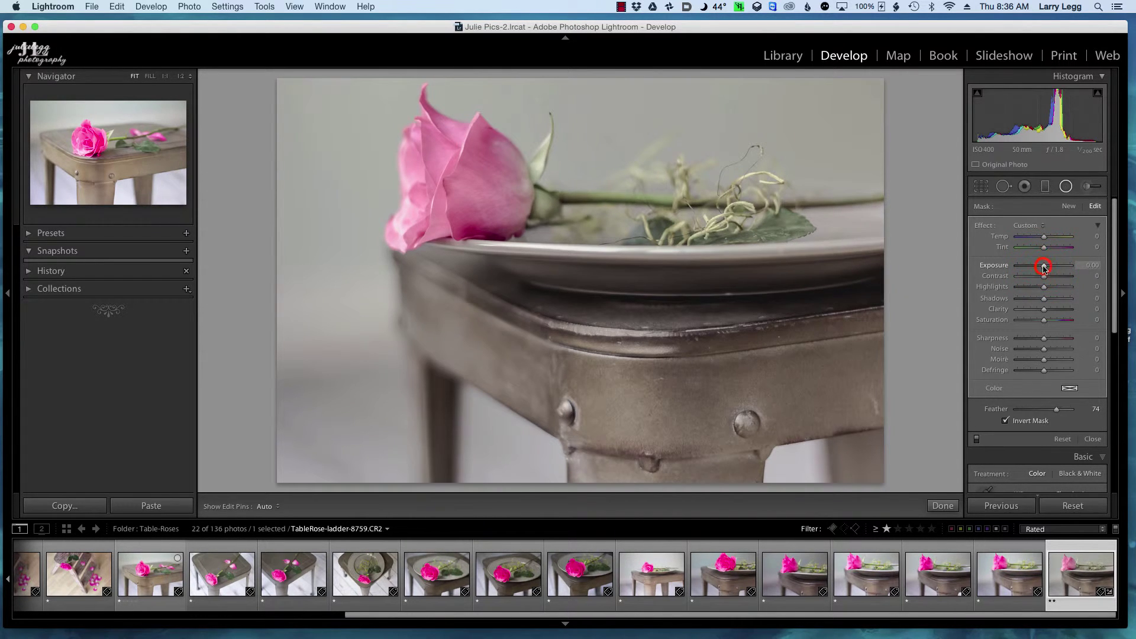
pyautogui.moveTo(1044, 269); pyautogui.dragTo(1041, 268)
pyautogui.click(976, 439)
pyautogui.click(976, 439)
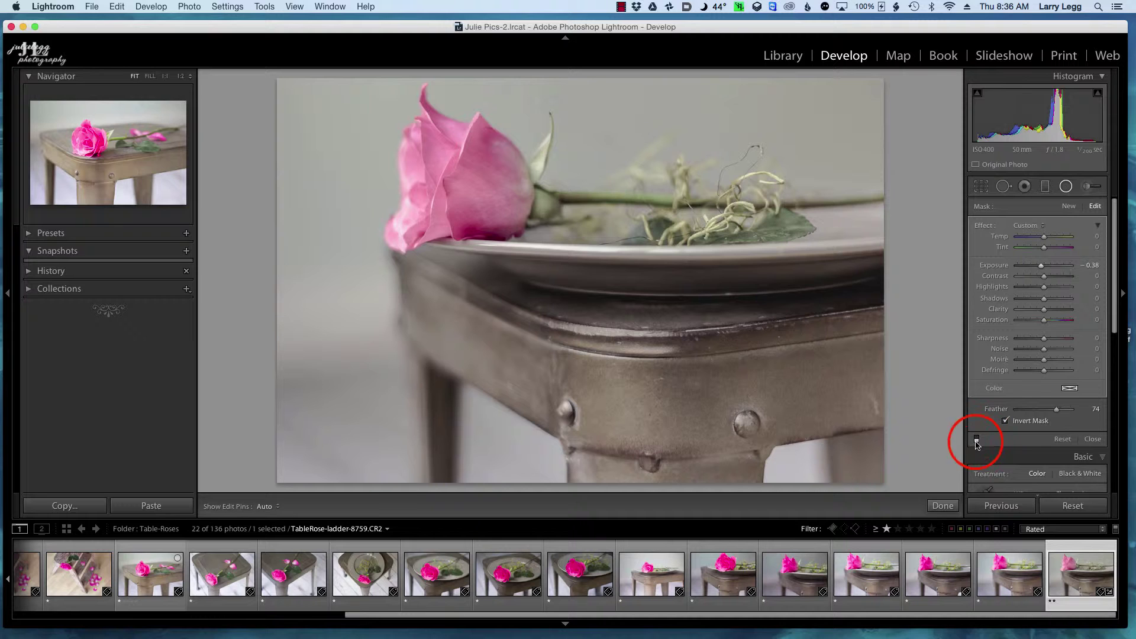
pyautogui.click(976, 439)
# - Add a second inverted radial filter over the rose's large rounded petal beside the stem, and position it on that petal
pyautogui.click(1069, 207)
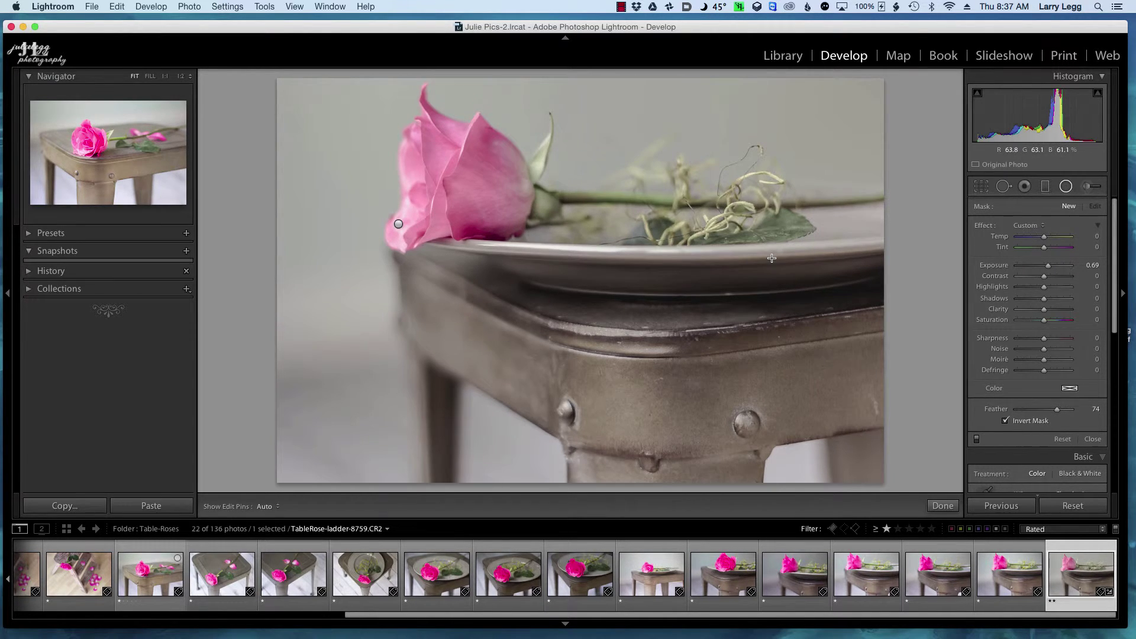
pyautogui.click(1069, 207)
pyautogui.click(494, 181)
pyautogui.moveTo(461, 148); pyautogui.dragTo(452, 128)
pyautogui.moveTo(490, 183); pyautogui.dragTo(489, 190)
# - Fine-tune the size and position of the large petal's radial filter and set its Exposure to 0.80
pyautogui.moveTo(1047, 265); pyautogui.dragTo(1046, 267)
pyautogui.doubleClick(1043, 267)
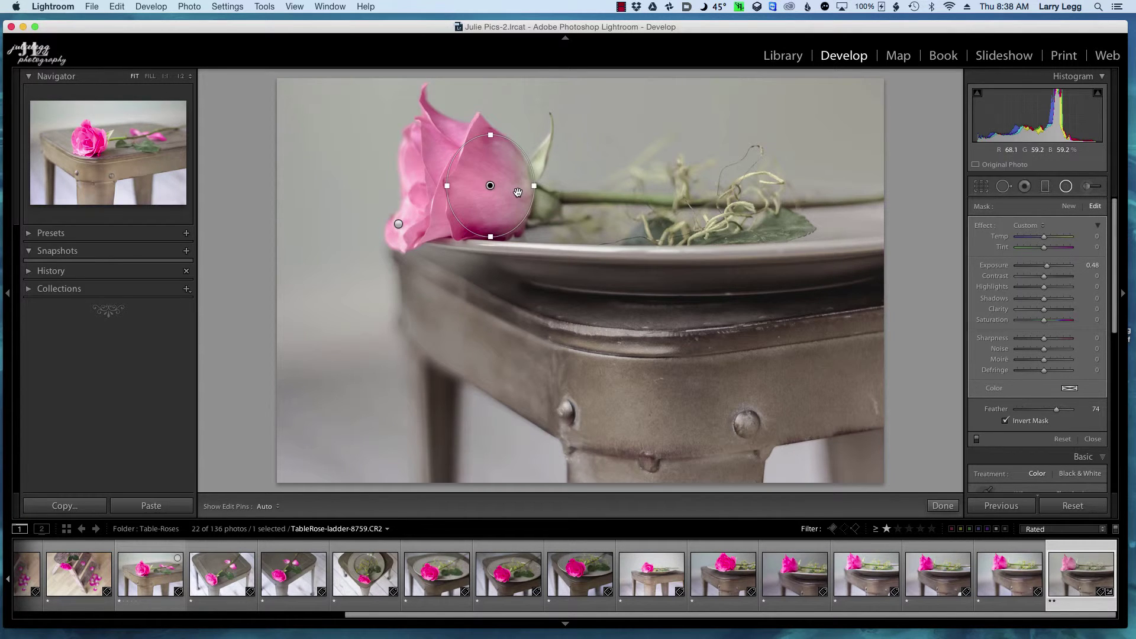
pyautogui.click(445, 185)
pyautogui.click(491, 187)
pyautogui.click(1057, 267)
pyautogui.moveTo(1057, 270); pyautogui.dragTo(1051, 267)
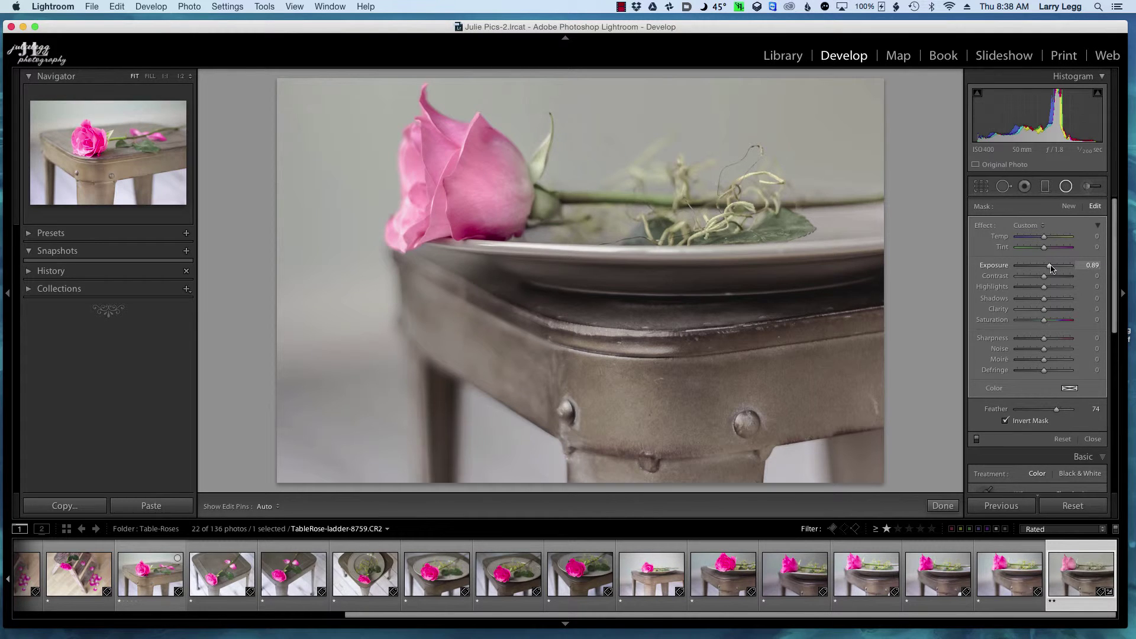
pyautogui.moveTo(1051, 269); pyautogui.dragTo(1050, 269)
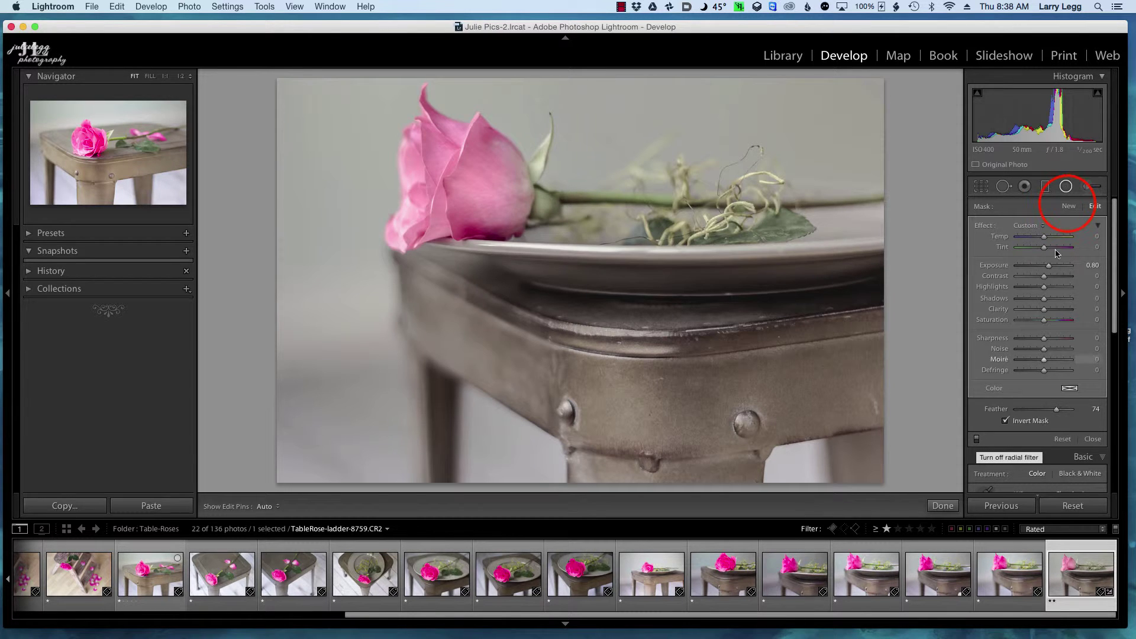
# - Add a radial filter on the stool's front panel between the rivets, set Exposure to 0.51, and adjust its width and position
pyautogui.click(1068, 206)
pyautogui.moveTo(685, 386)
pyautogui.mouseDown()
pyautogui.moveTo(639, 396)
pyautogui.moveTo(733, 400)
pyautogui.mouseUp()
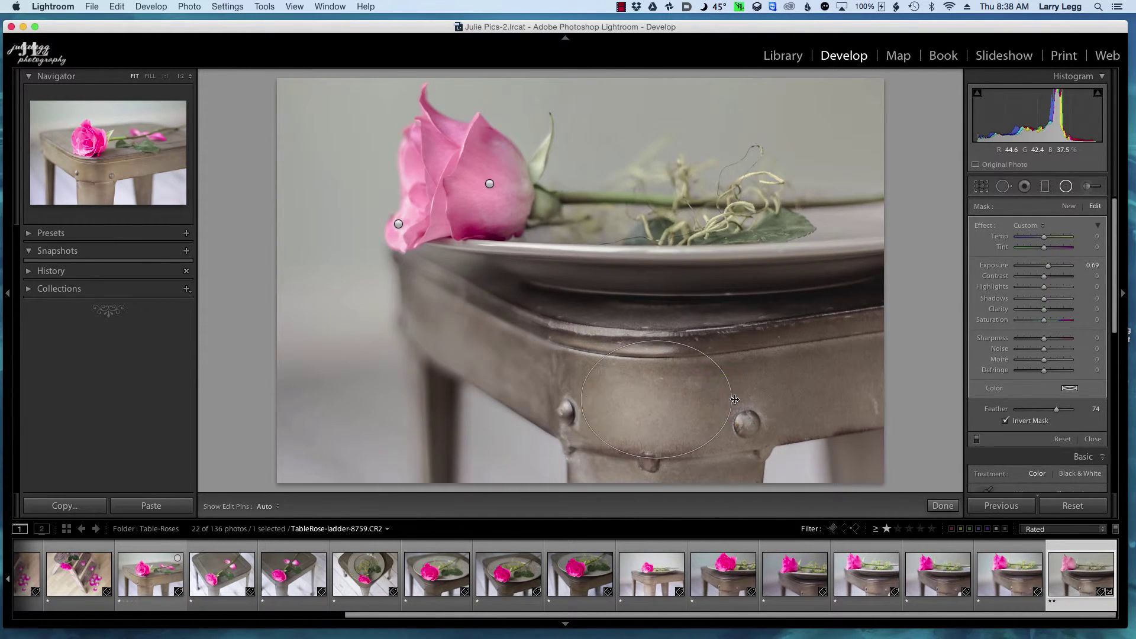
pyautogui.doubleClick(1047, 265)
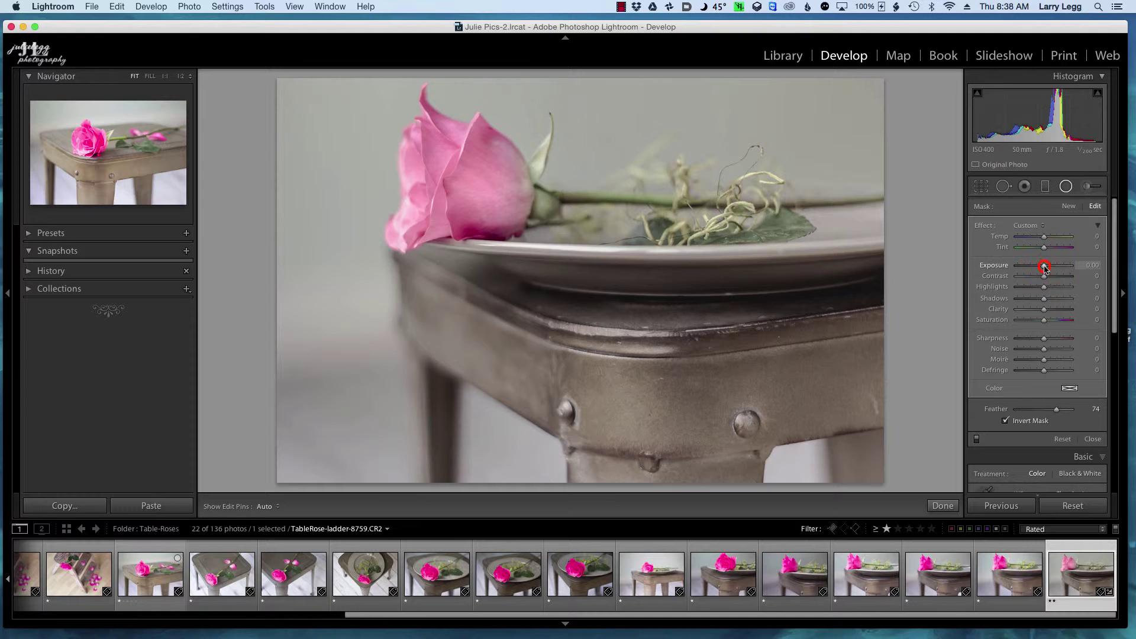
pyautogui.moveTo(1044, 266); pyautogui.dragTo(1048, 267)
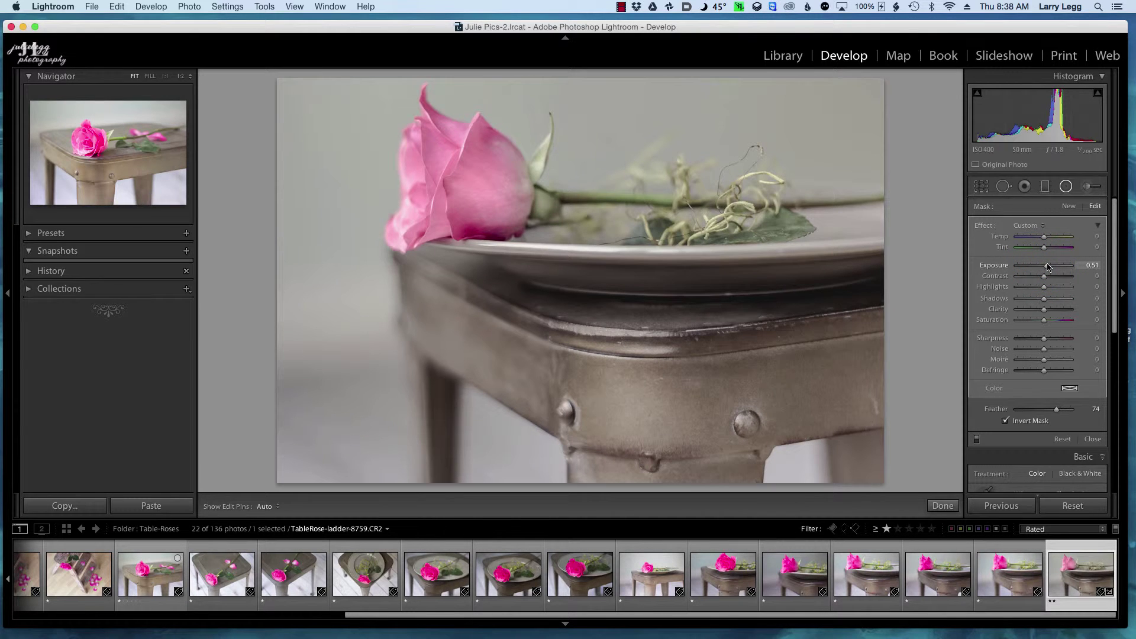
pyautogui.click(732, 399)
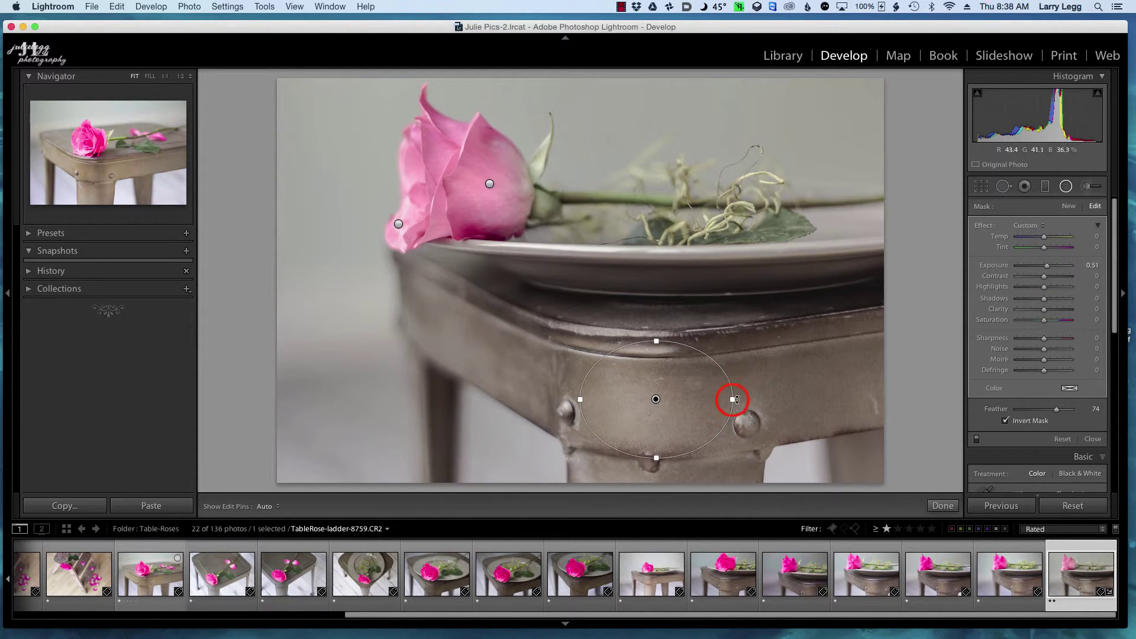
pyautogui.moveTo(732, 399); pyautogui.dragTo(739, 399)
pyautogui.click(655, 399)
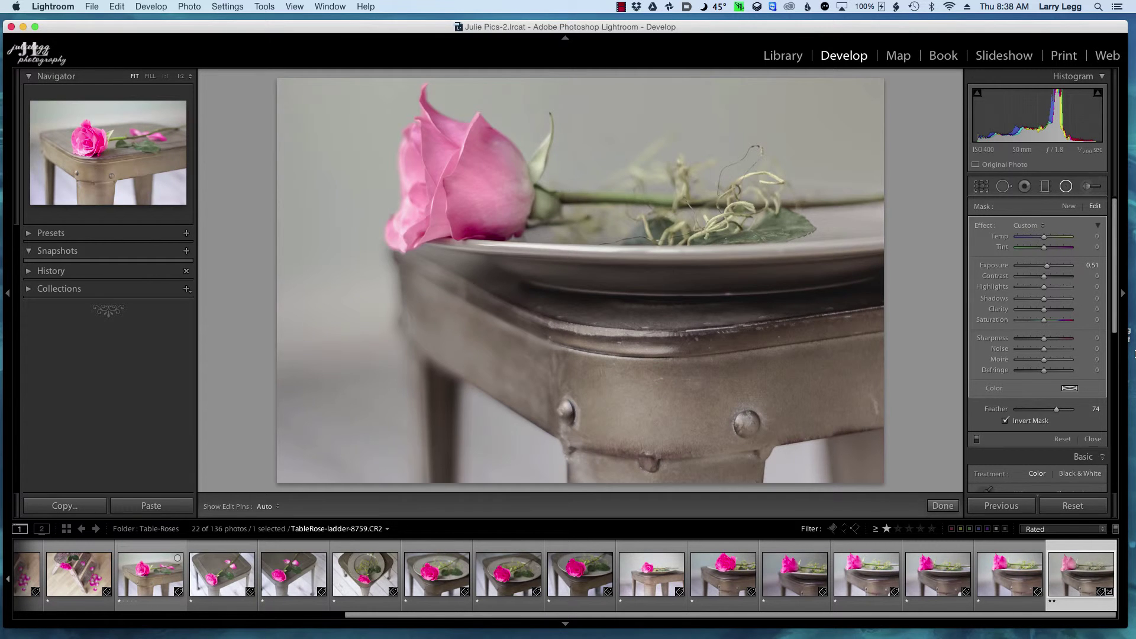
# - Add a wide, flat radial filter over the dark shadow beneath the plate, set Exposure to 0.41, and fine-tune its position
pyautogui.click(1068, 206)
pyautogui.moveTo(707, 294); pyautogui.dragTo(555, 258)
pyautogui.click(710, 293)
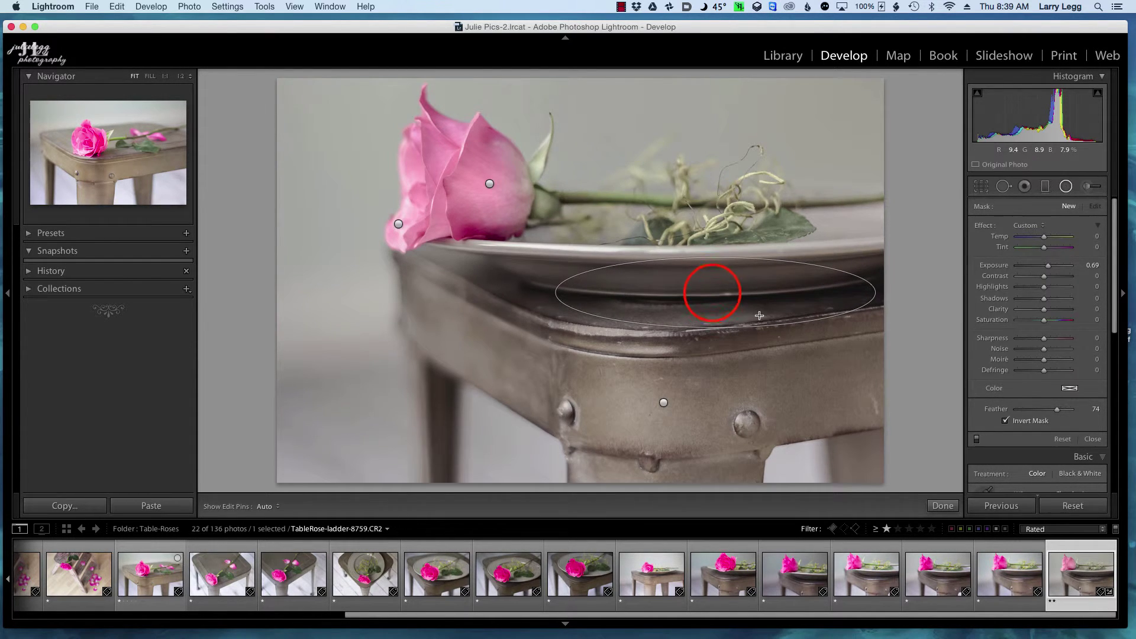
pyautogui.moveTo(705, 294); pyautogui.dragTo(688, 296)
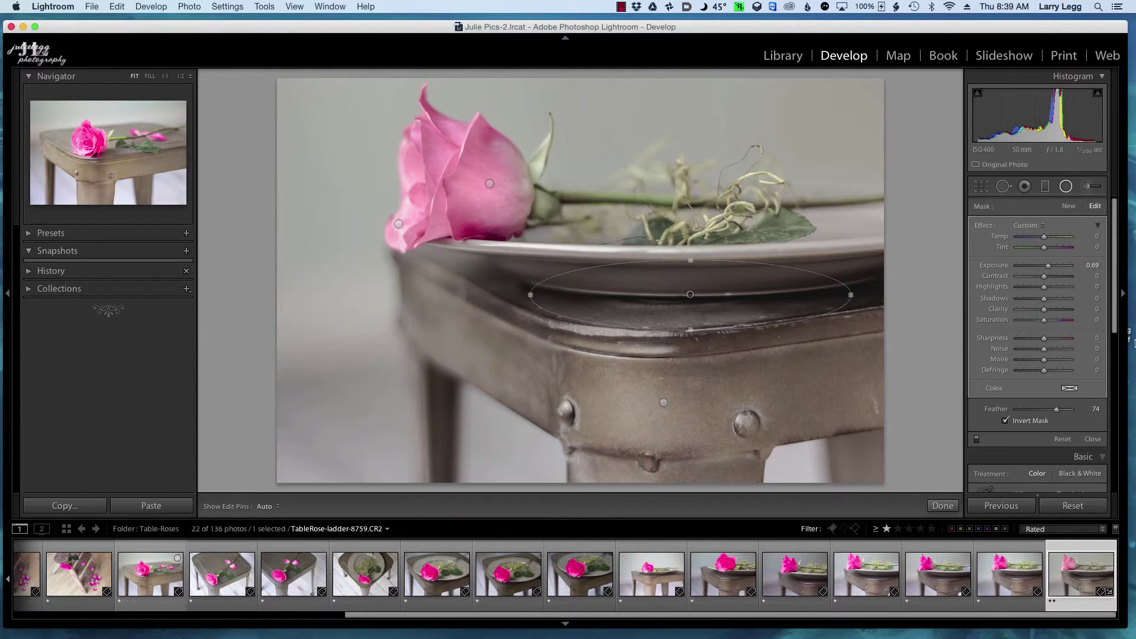
pyautogui.doubleClick(1045, 268)
pyautogui.moveTo(1045, 267); pyautogui.dragTo(1046, 267)
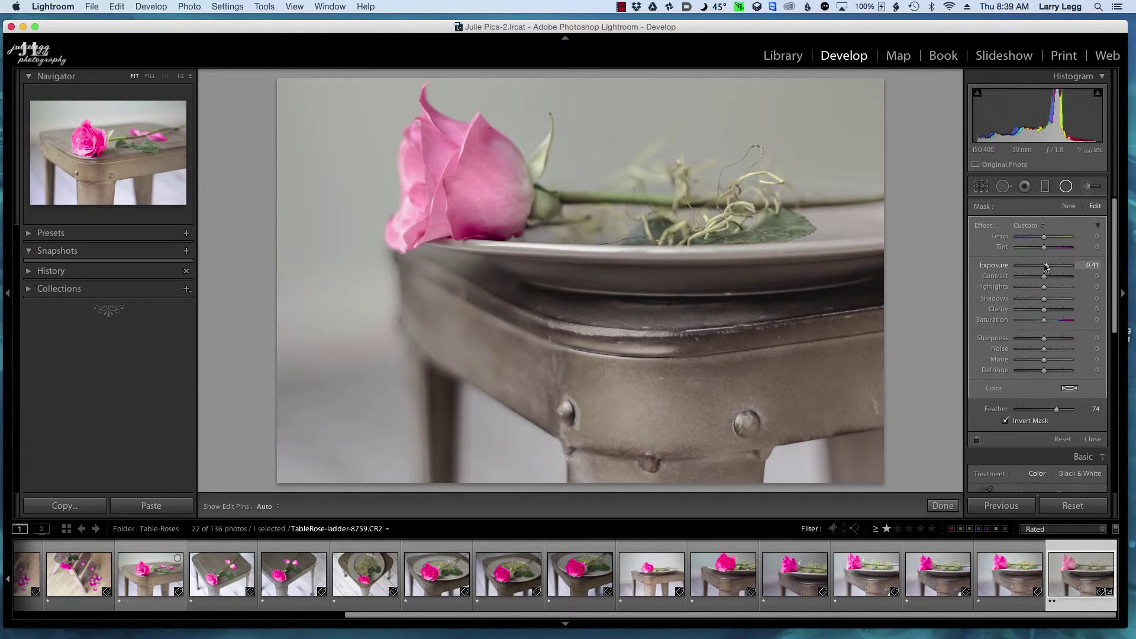
pyautogui.moveTo(684, 294); pyautogui.dragTo(723, 294)
# - Compare the photo with the radial filters off and on, and close the Radial Filter settings
pyautogui.click(976, 439)
pyautogui.click(977, 443)
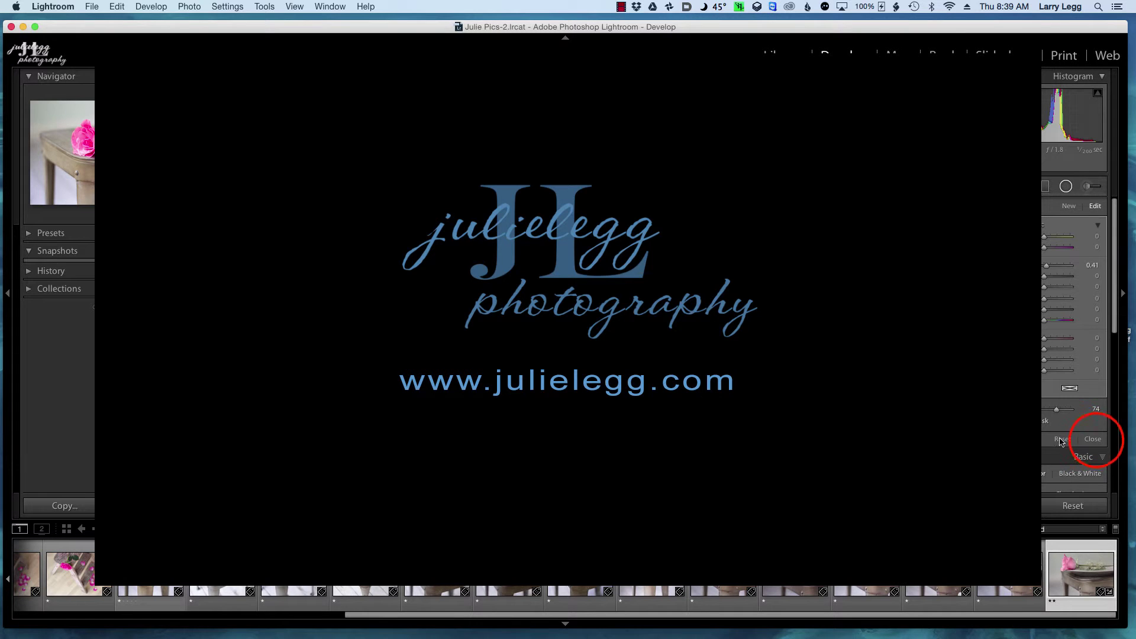
pyautogui.click(1092, 439)
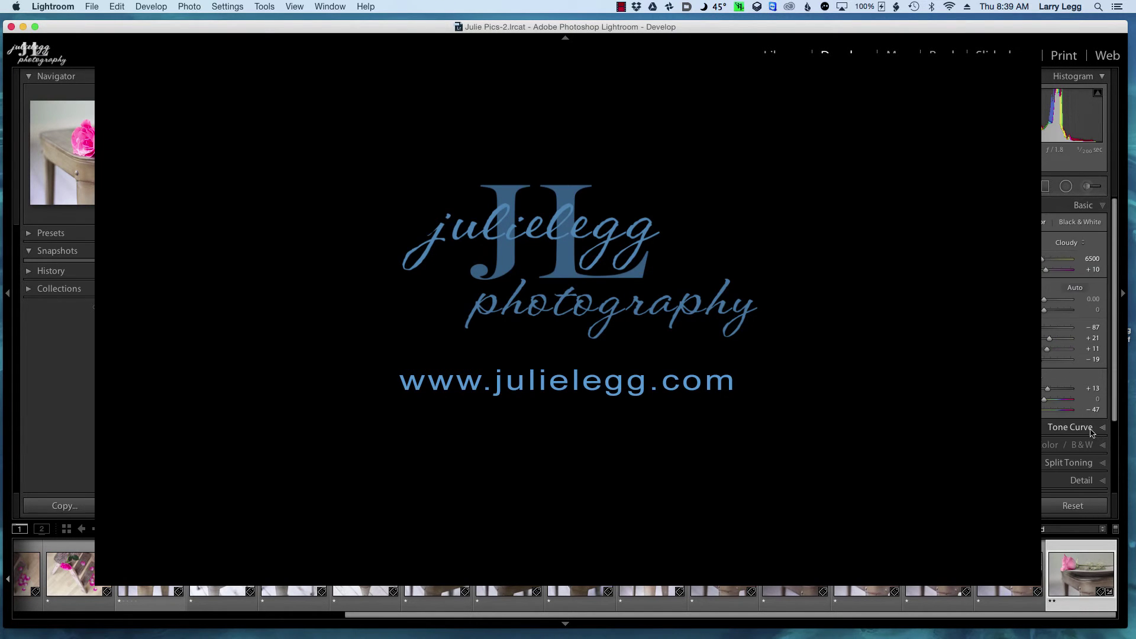